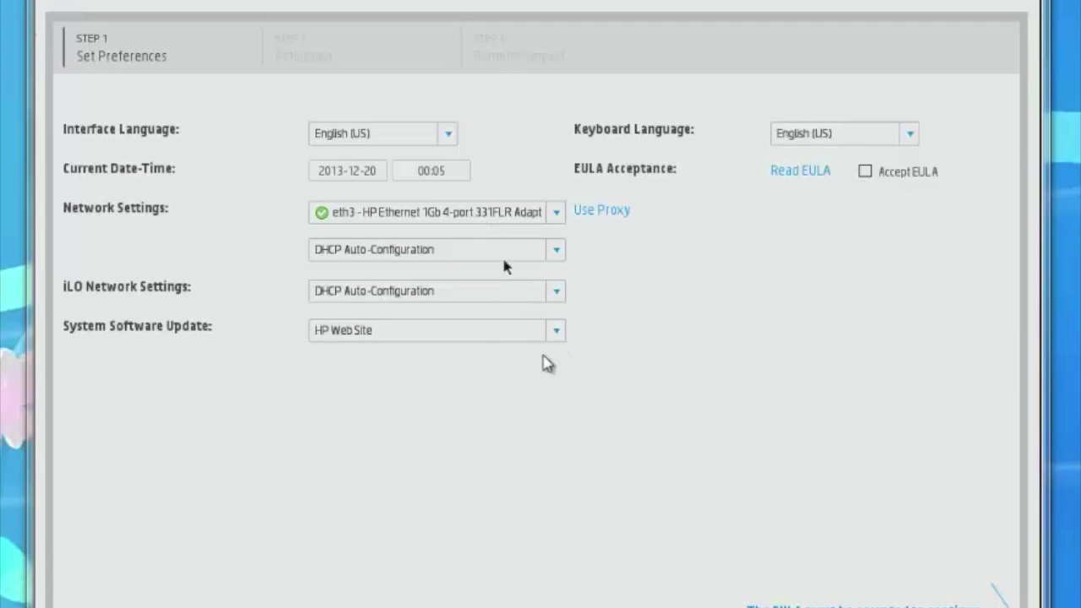
Step: Accept the EULA, keep the default preferences, and proceed to the Insight Remote Support step
{"action": "left_click", "coordinate": [865, 172]}
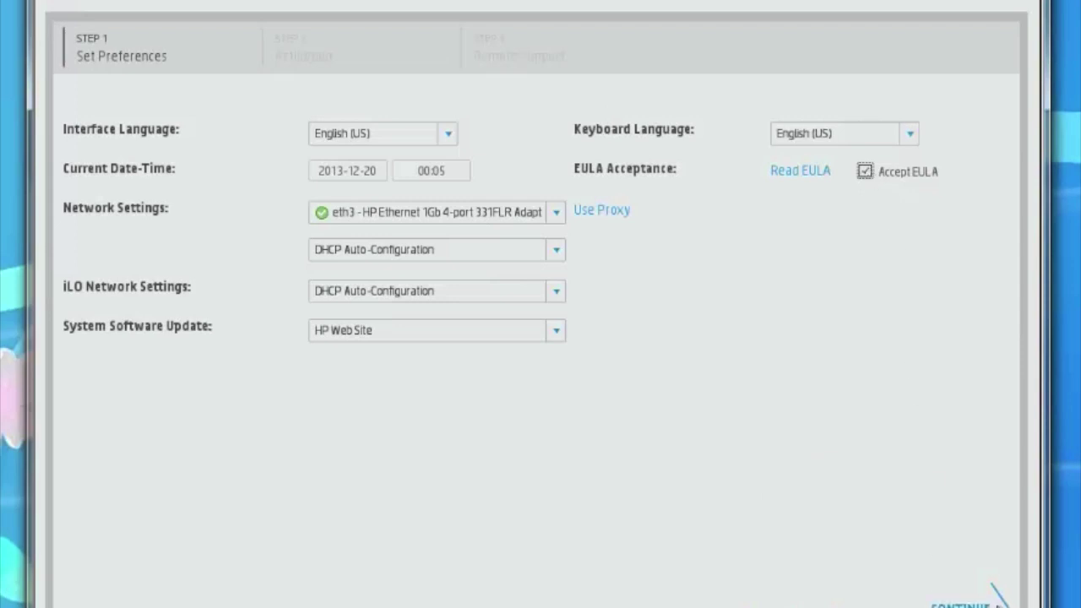
{"action": "left_click", "coordinate": [963, 603]}
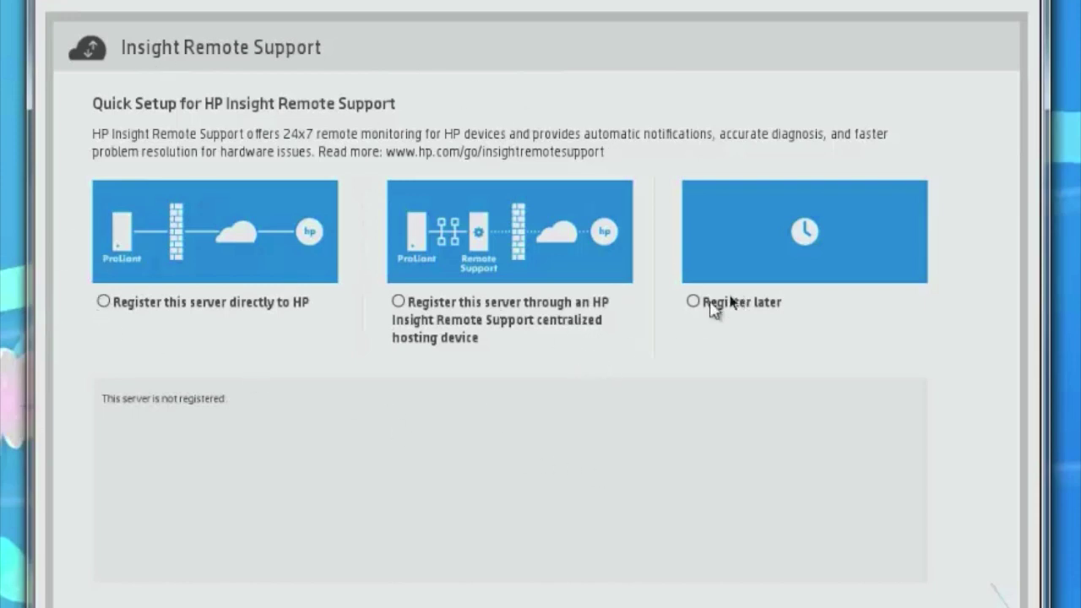
Step: Choose Register later for Insight Remote Support and continue
{"action": "left_click", "coordinate": [693, 302]}
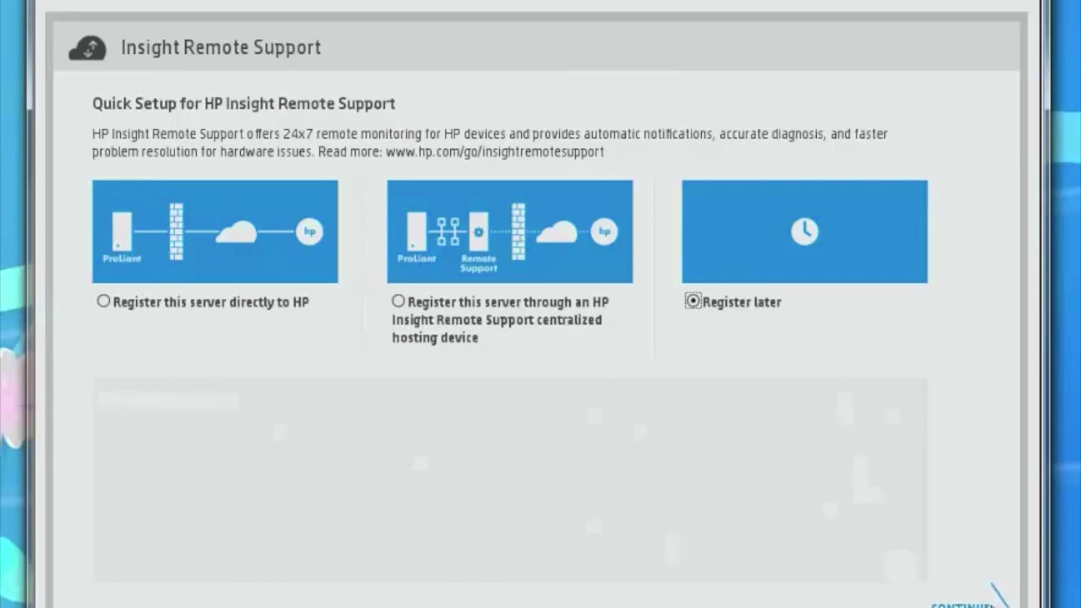
{"action": "left_click", "coordinate": [980, 605]}
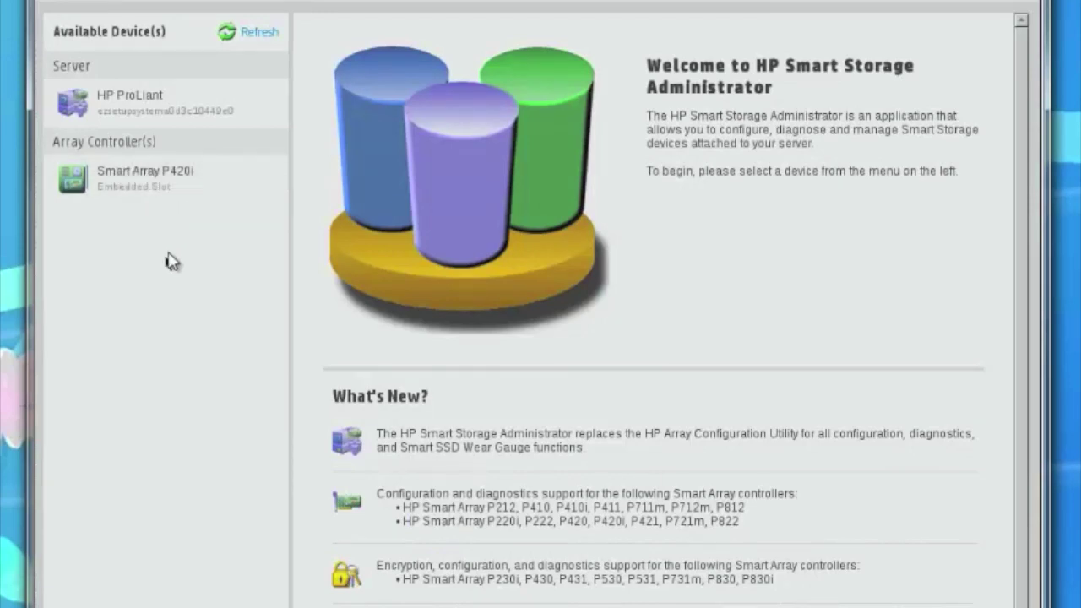
Step: Open the Smart Array P420i configuration and inspect Array A's 279.37 GiB RAID 1 drive on two 300 GB disks
{"action": "left_click", "coordinate": [143, 179]}
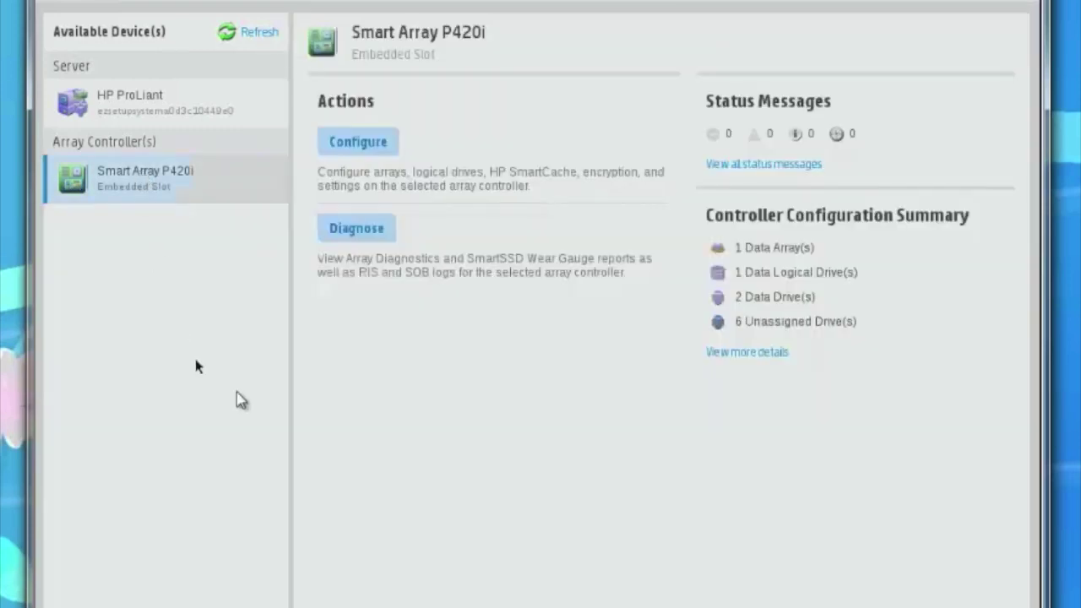
{"action": "left_click", "coordinate": [368, 140]}
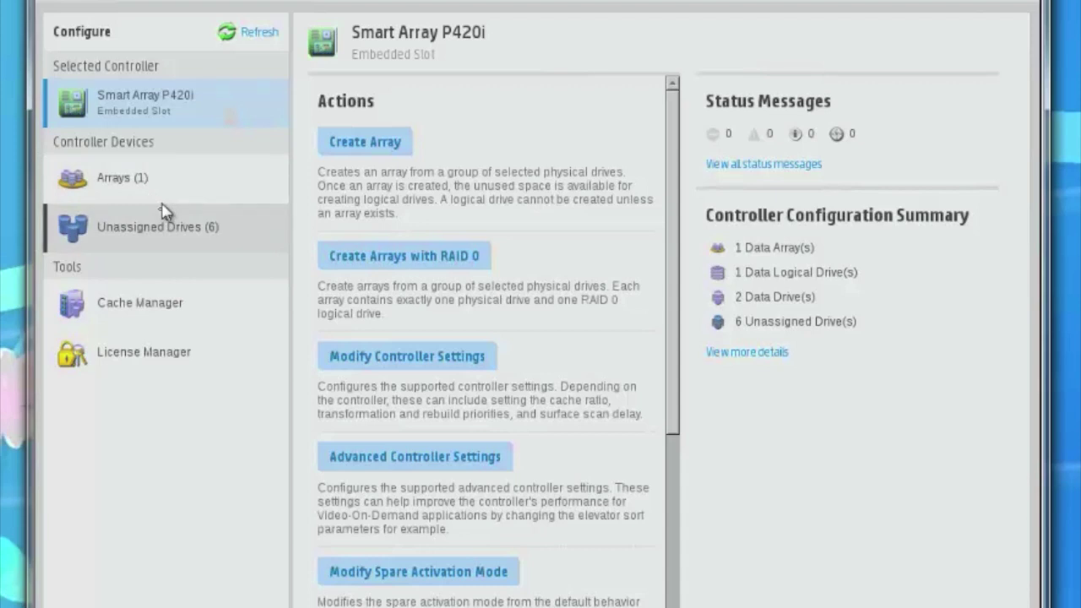
{"action": "left_click", "coordinate": [125, 183]}
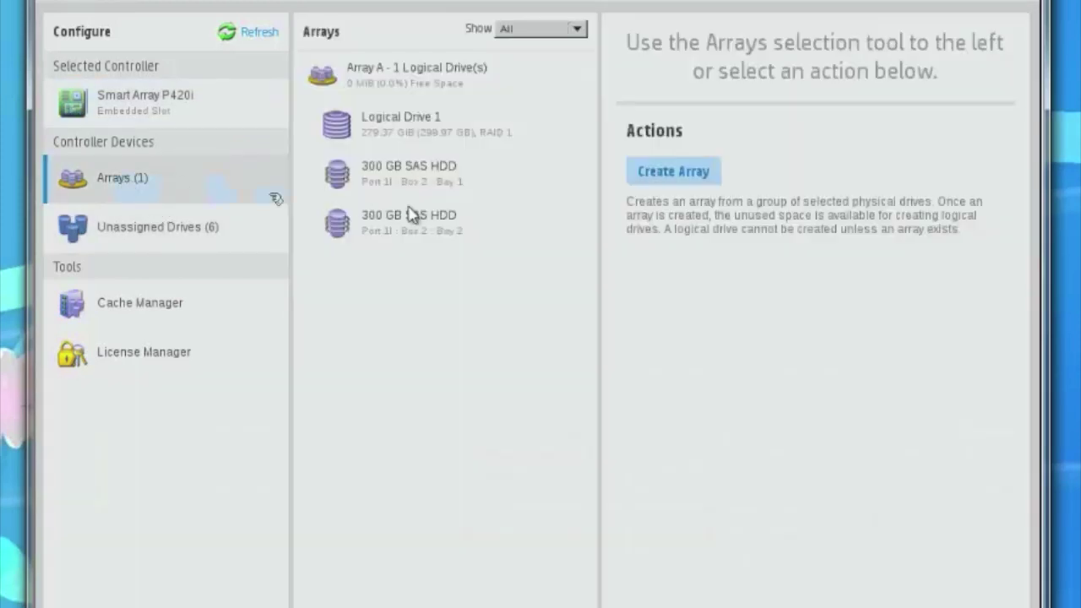
{"action": "left_click", "coordinate": [412, 218]}
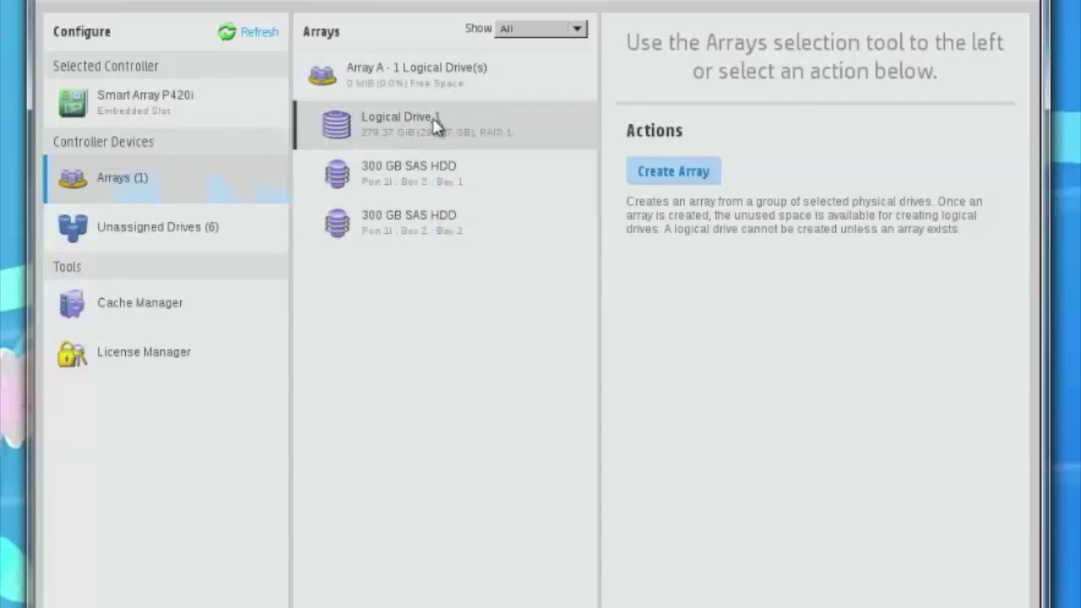
{"action": "left_click", "coordinate": [163, 188]}
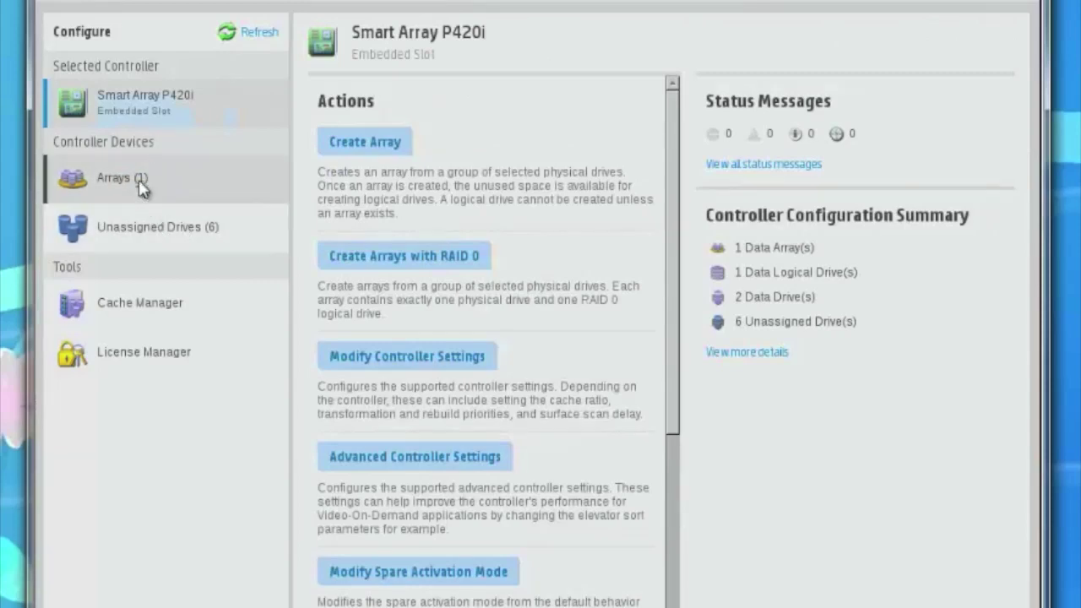
{"action": "left_click", "coordinate": [140, 187]}
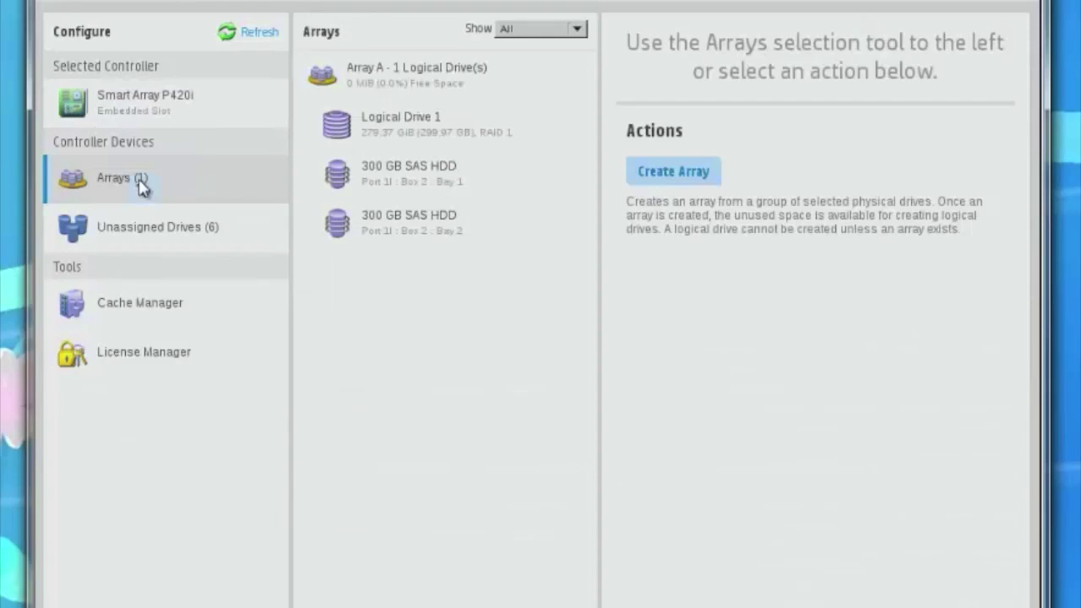
Step: Delete Array A and confirm, leaving all eight drives unassigned
{"action": "left_click", "coordinate": [465, 71]}
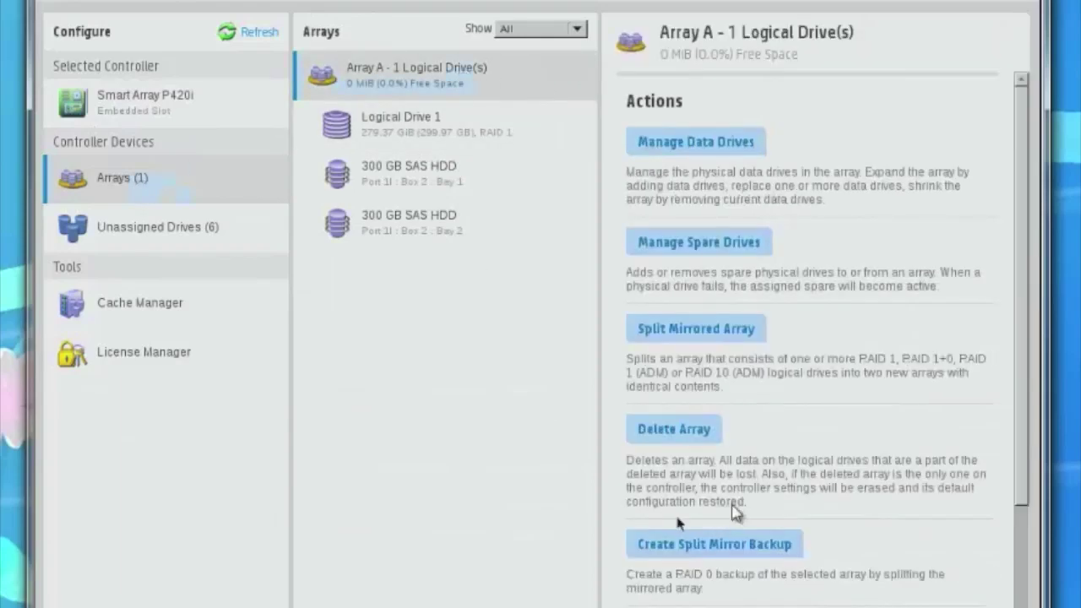
{"action": "left_click", "coordinate": [708, 431]}
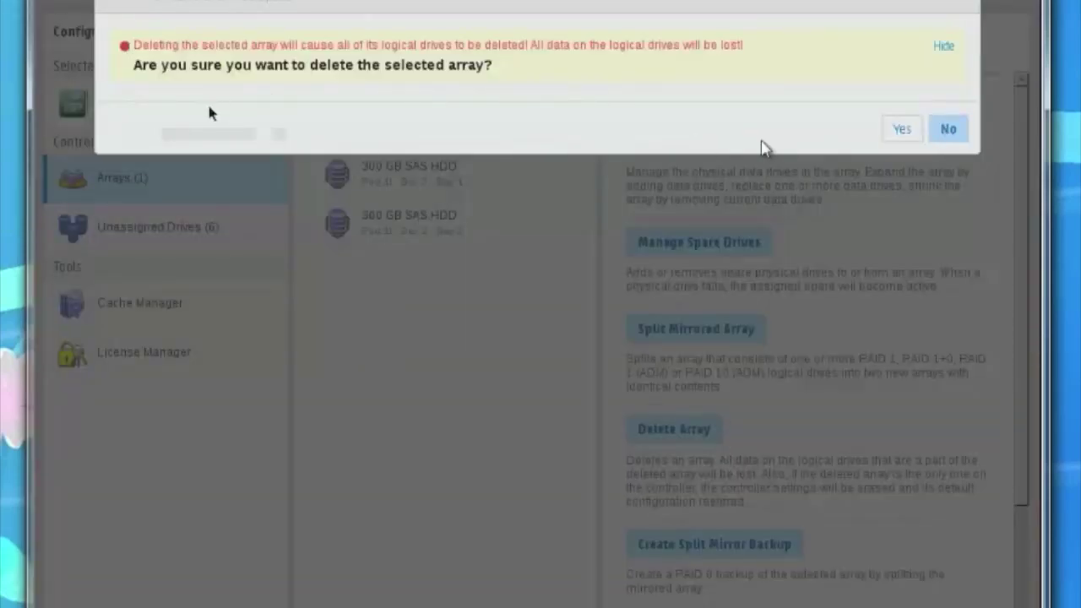
{"action": "left_click", "coordinate": [901, 130]}
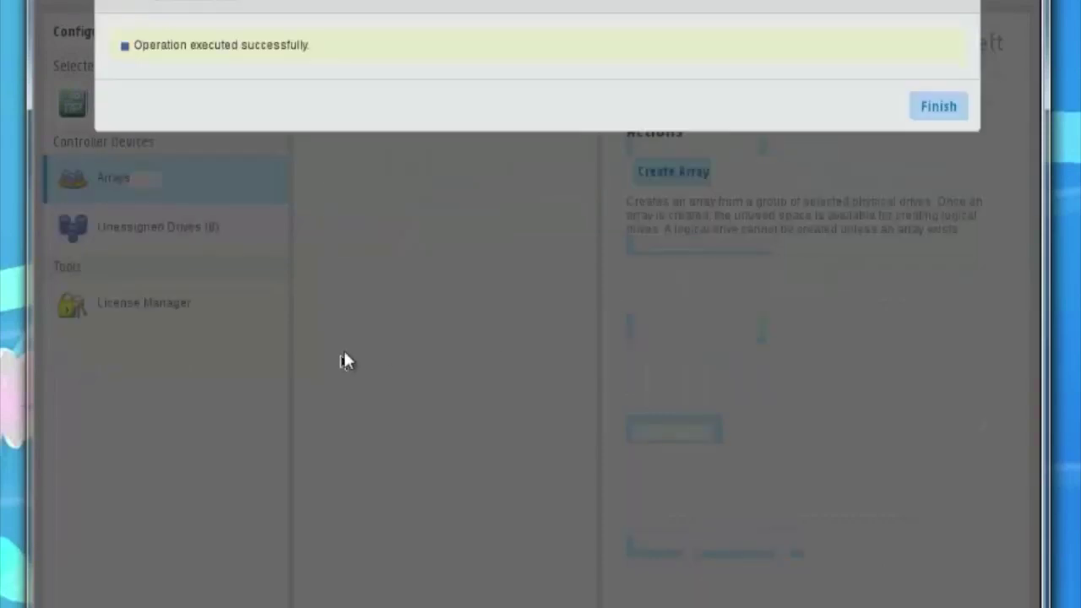
{"action": "left_click", "coordinate": [946, 108]}
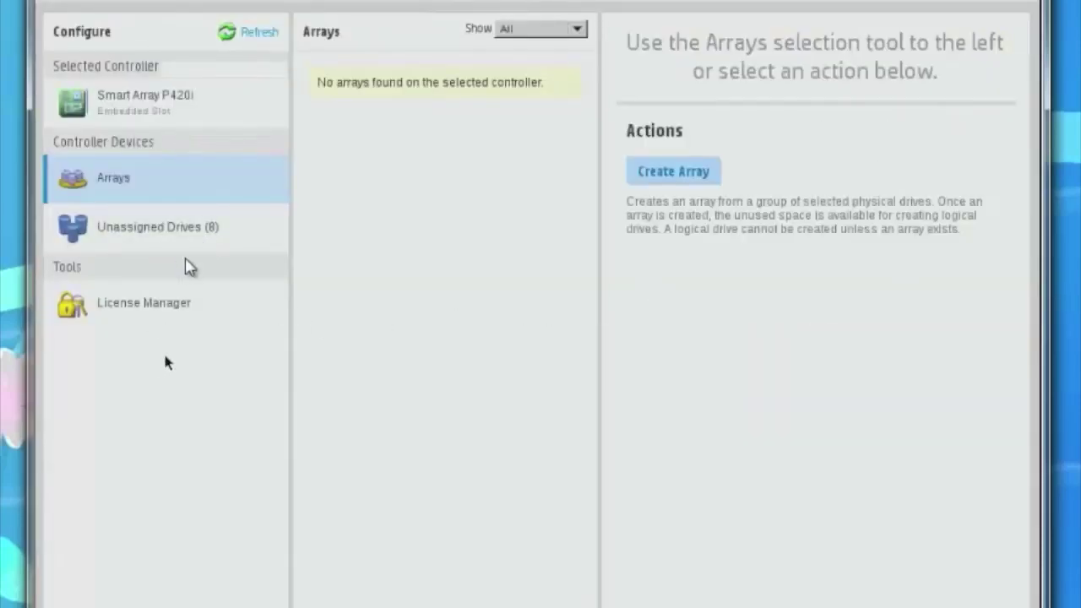
Step: Create a RAID 1 array with 256 KiB strip and maximum size from the 300 GB drives in Bays 1 and 2
{"action": "left_click", "coordinate": [186, 234]}
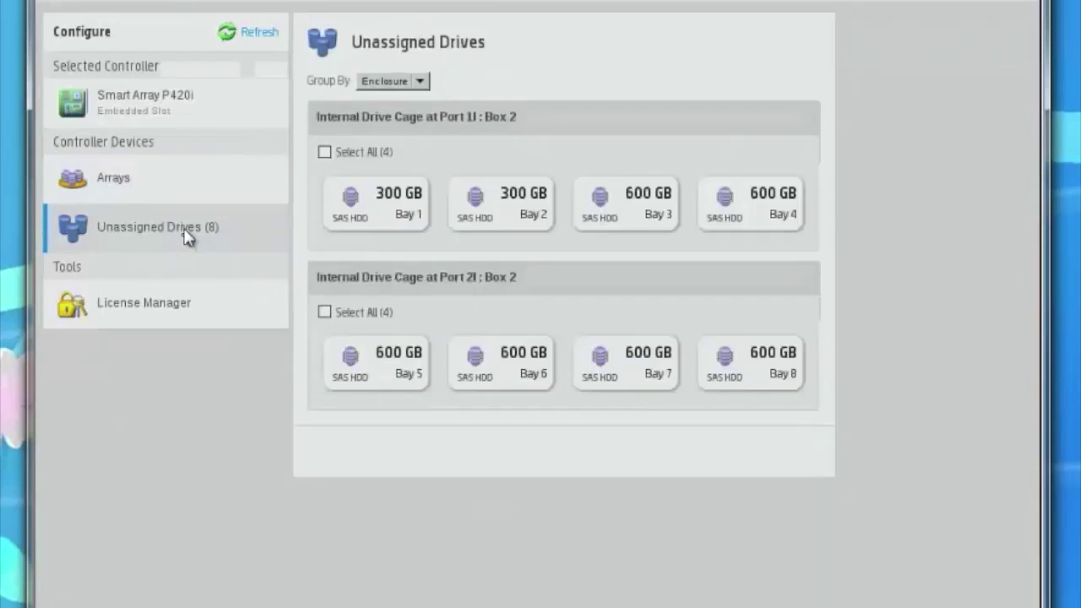
{"action": "left_click", "coordinate": [349, 206]}
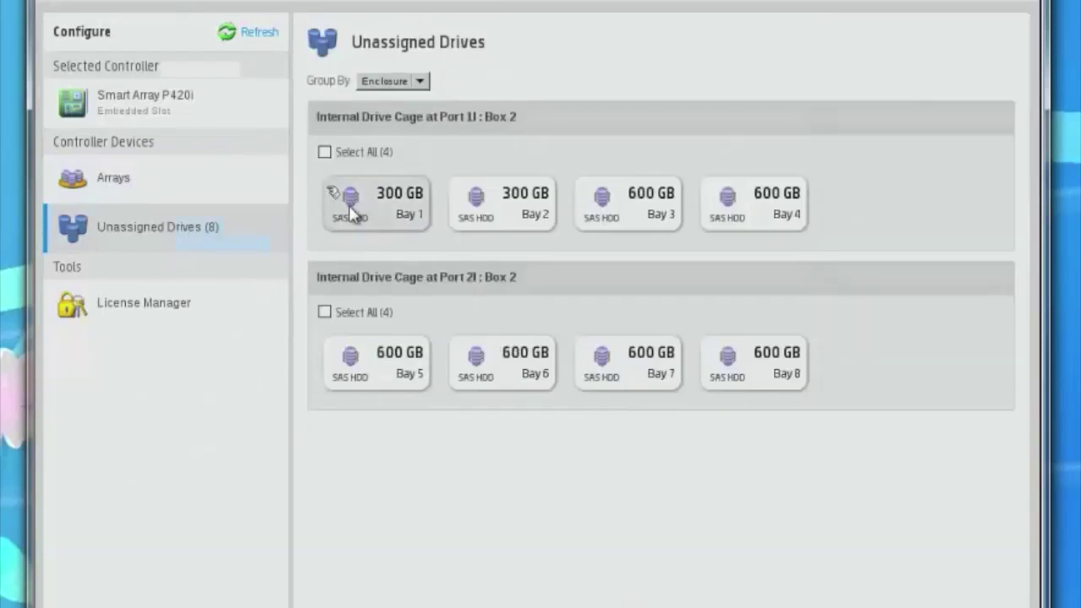
{"action": "left_click", "coordinate": [394, 217]}
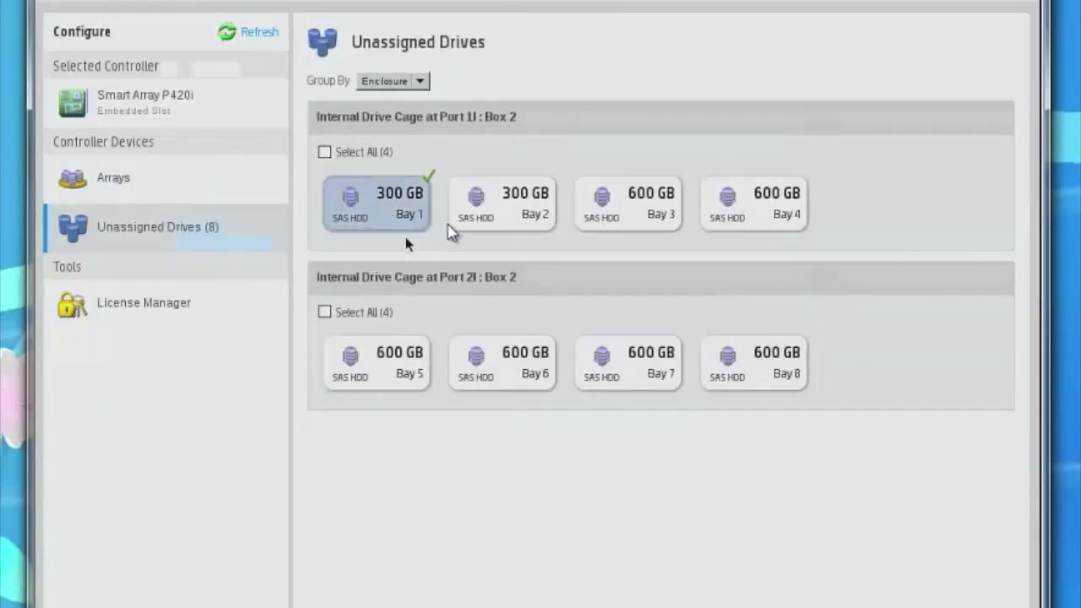
{"action": "left_click", "coordinate": [510, 205]}
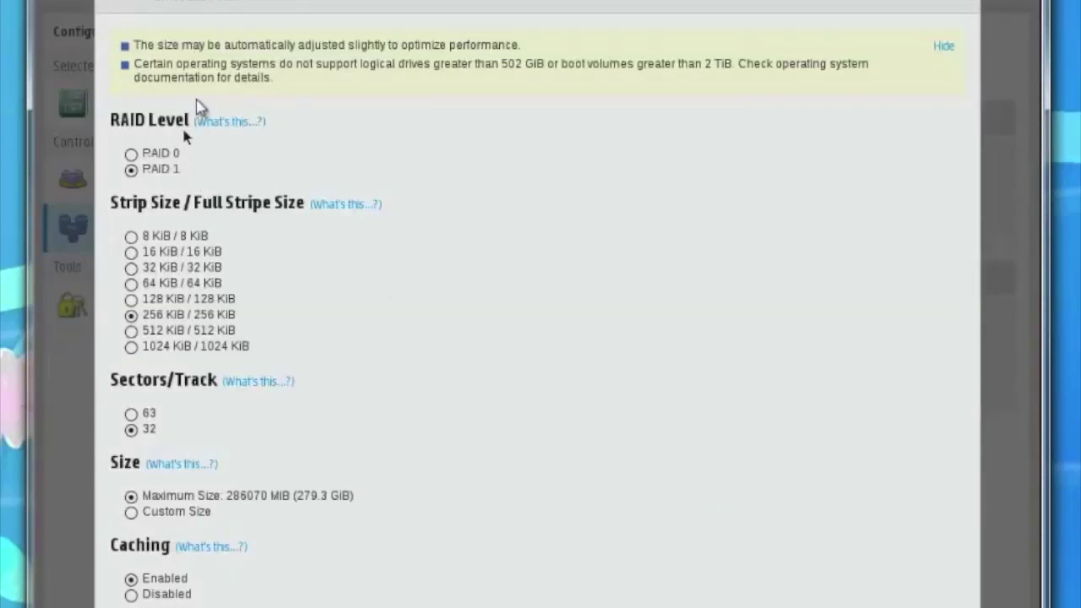
{"action": "left_click_drag", "start_coordinate": [194, 174], "coordinate": [134, 169]}
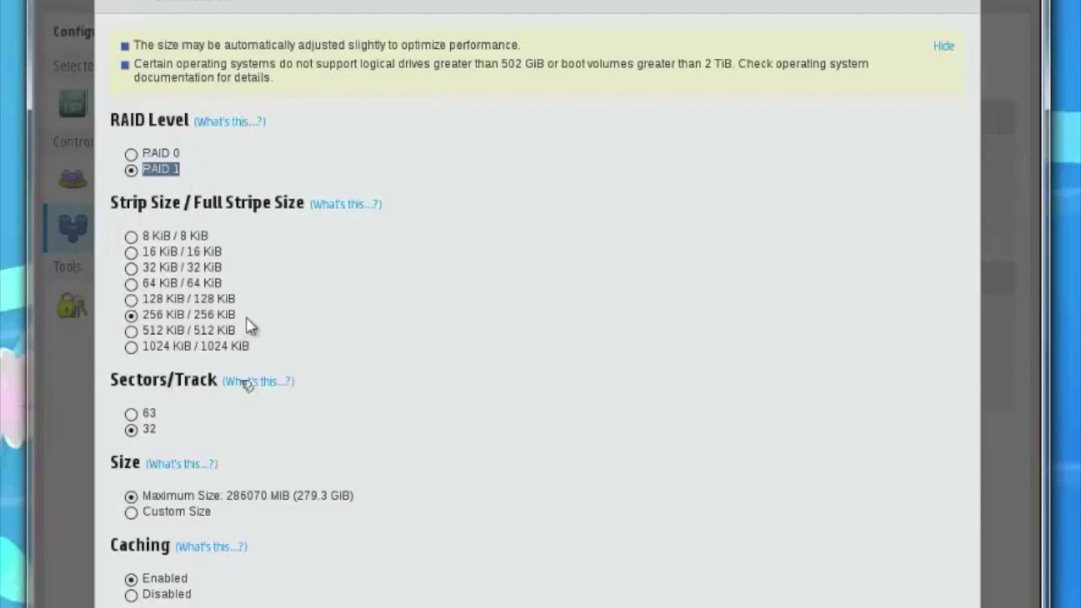
{"action": "left_click_drag", "start_coordinate": [247, 322], "coordinate": [141, 316]}
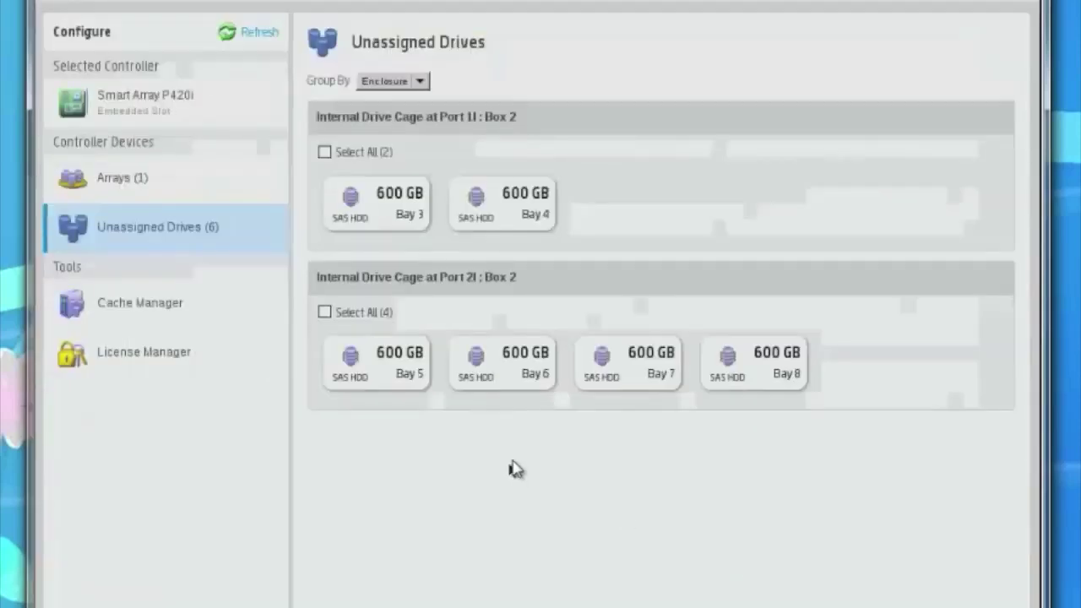
Step: Check the new RAID 1 array, then select the four Port 2I drives plus Bay 4 for a new array
{"action": "left_click", "coordinate": [132, 184]}
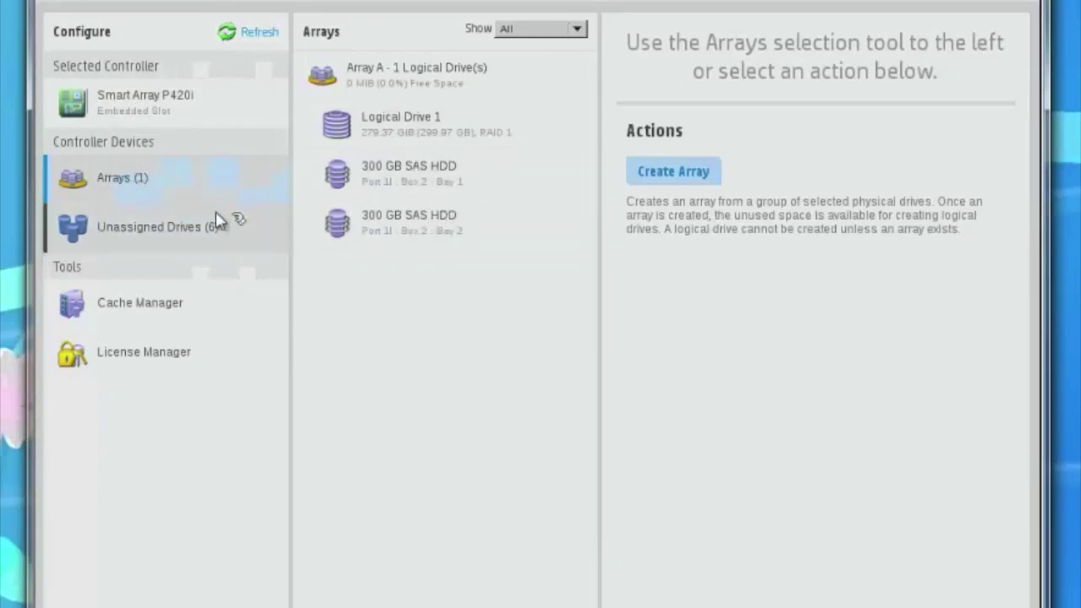
{"action": "left_click", "coordinate": [135, 229]}
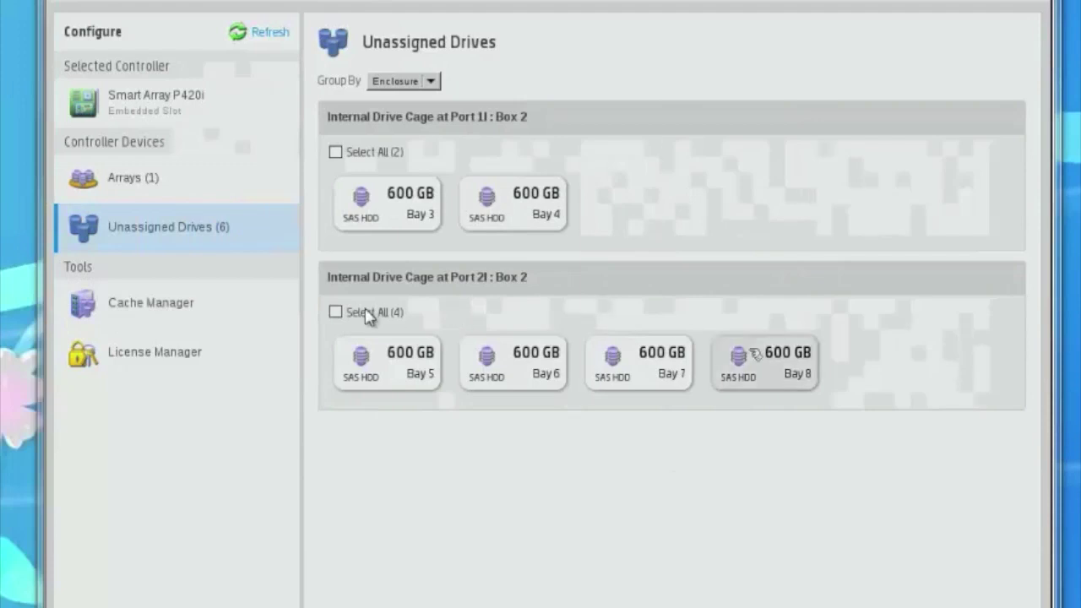
{"action": "left_click", "coordinate": [336, 313]}
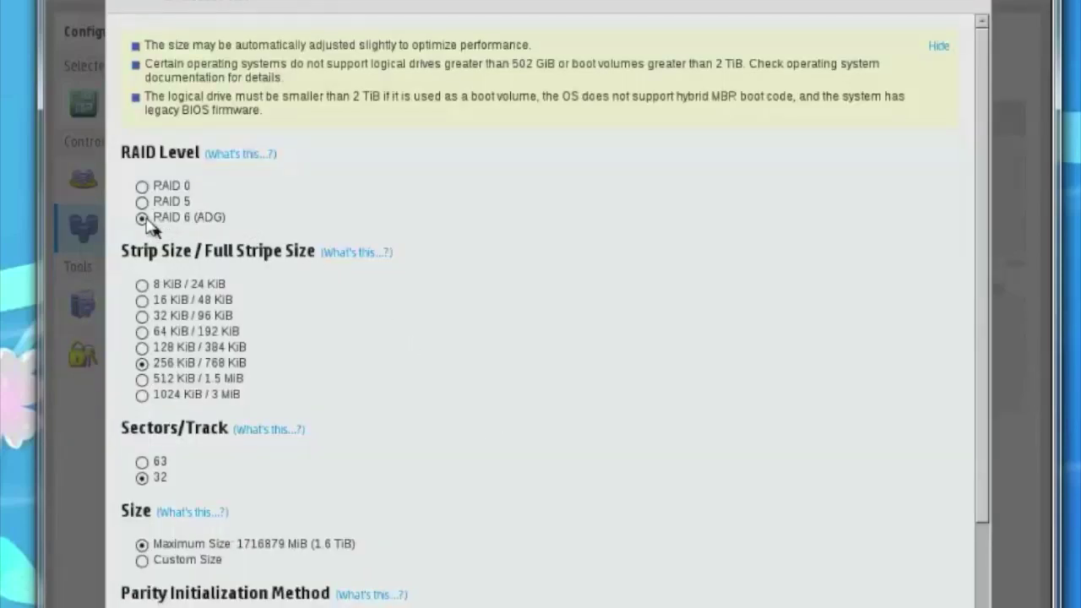
Step: Compare the RAID 5 and RAID 6 (ADG) options in the RAID level list
{"action": "left_click_drag", "start_coordinate": [148, 223], "coordinate": [135, 181]}
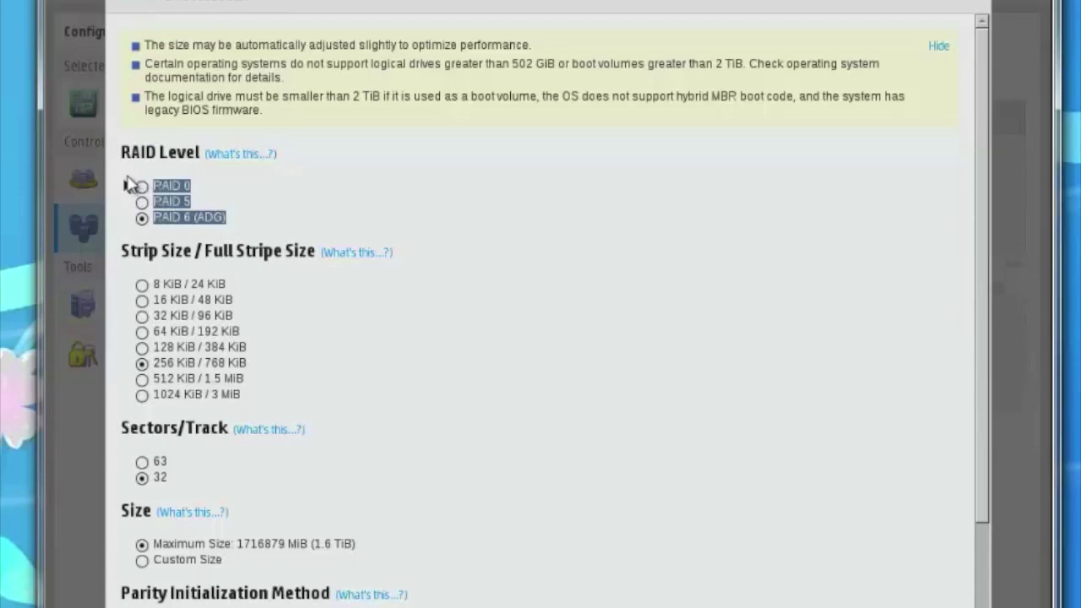
{"action": "left_click", "coordinate": [239, 194]}
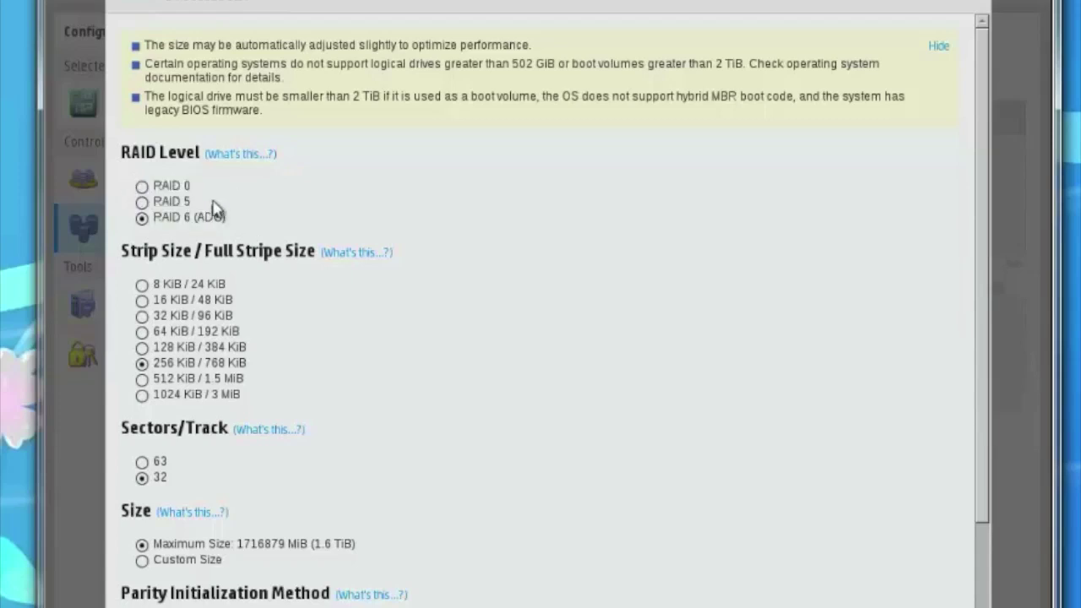
{"action": "left_click_drag", "start_coordinate": [208, 207], "coordinate": [151, 207]}
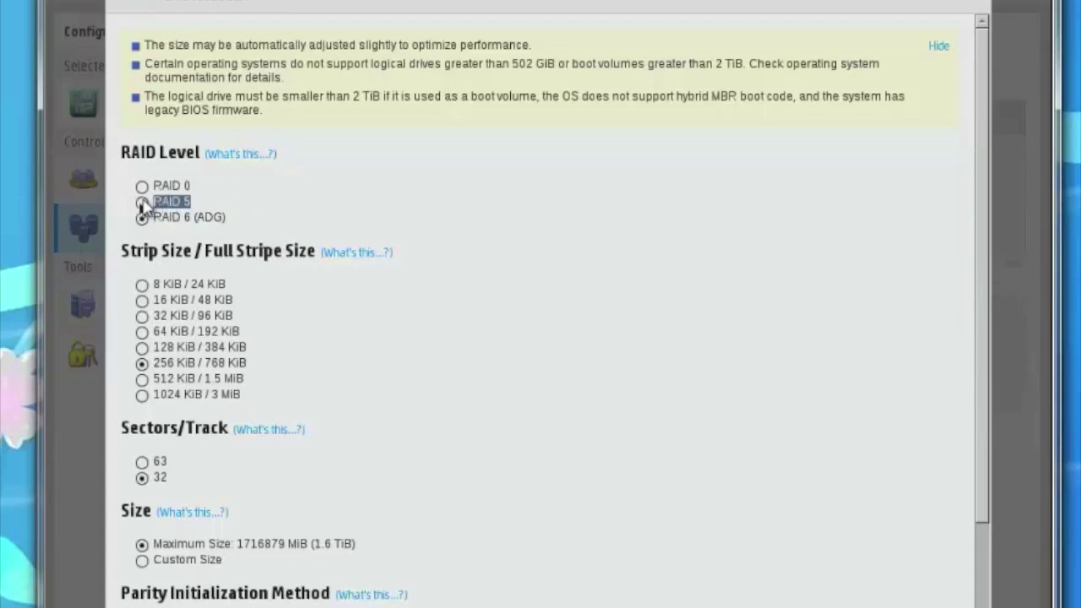
{"action": "left_click_drag", "start_coordinate": [234, 217], "coordinate": [143, 217]}
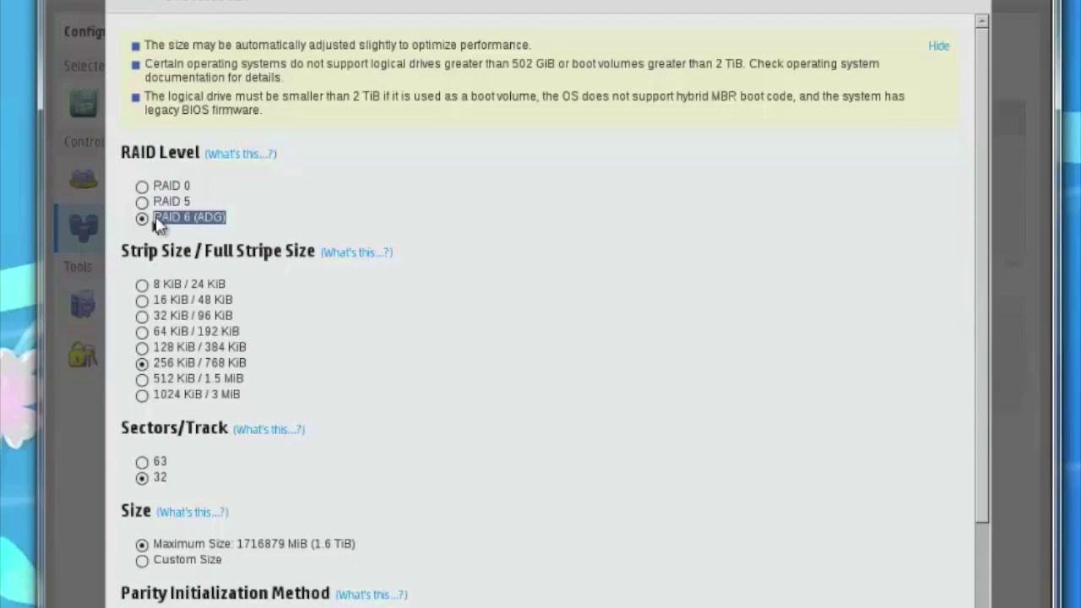
{"action": "mouse_move", "coordinate": [156, 224]}
{"action": "left_mouse_down"}
{"action": "mouse_move", "coordinate": [241, 225]}
{"action": "mouse_move", "coordinate": [152, 210]}
{"action": "mouse_move", "coordinate": [159, 222]}
{"action": "mouse_move", "coordinate": [140, 226]}
{"action": "mouse_move", "coordinate": [145, 207]}
{"action": "left_mouse_up"}
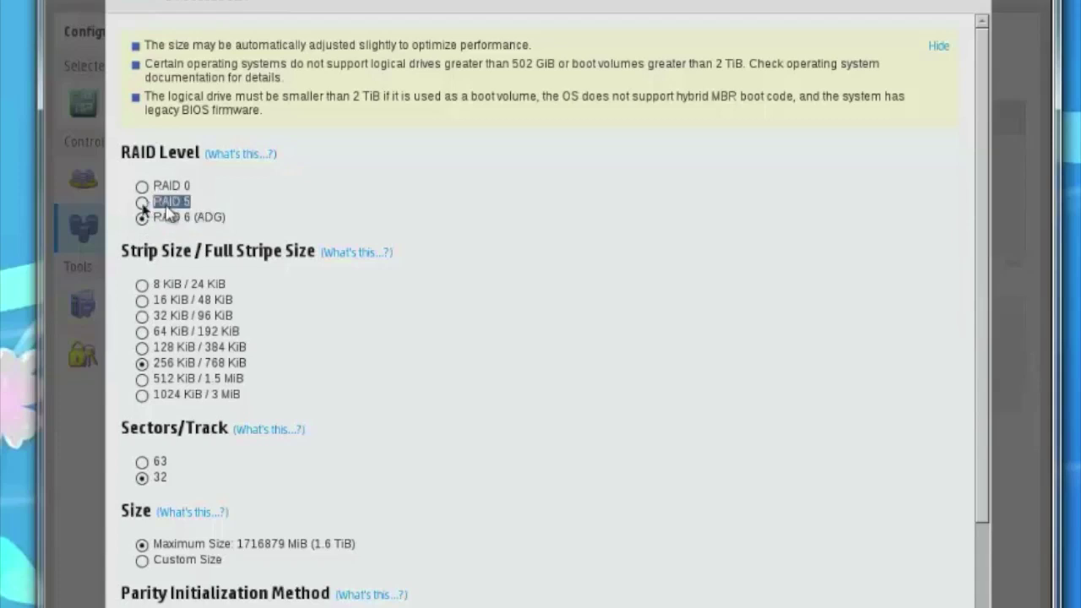
{"action": "left_click_drag", "start_coordinate": [229, 219], "coordinate": [141, 222]}
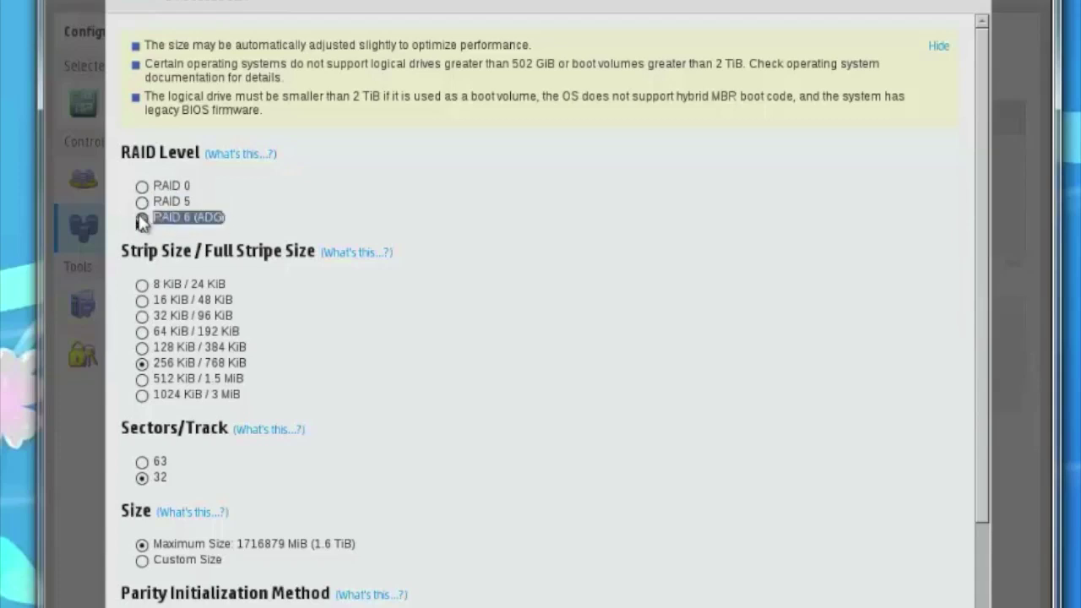
Step: Set RAID 5 with default strip and maximum size, creating the 2.18 TiB logical drive on Bays 4–8
{"action": "left_click", "coordinate": [255, 225]}
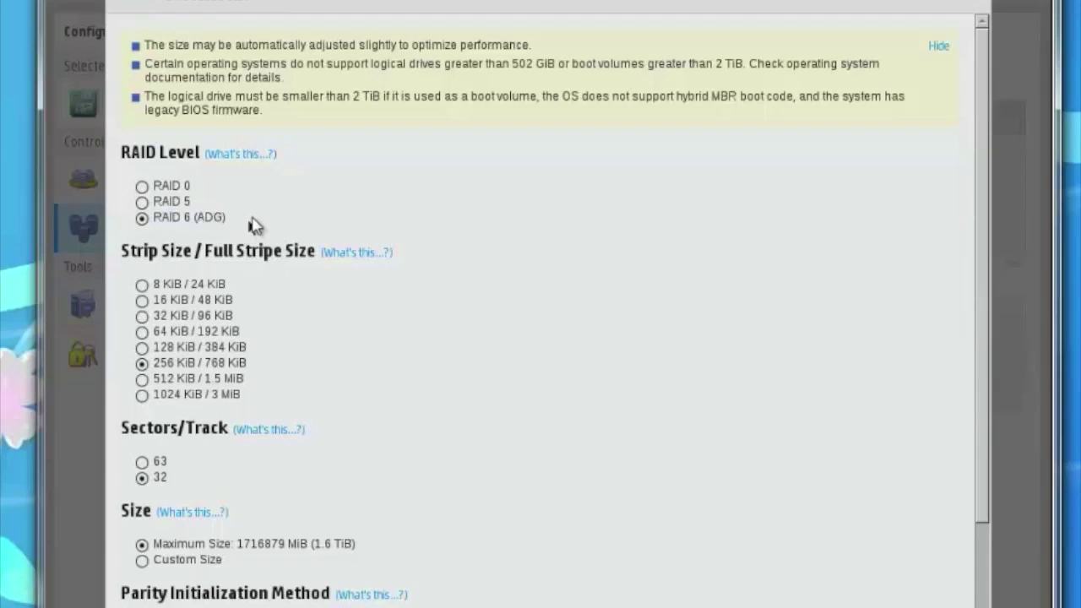
{"action": "left_click_drag", "start_coordinate": [255, 226], "coordinate": [152, 222]}
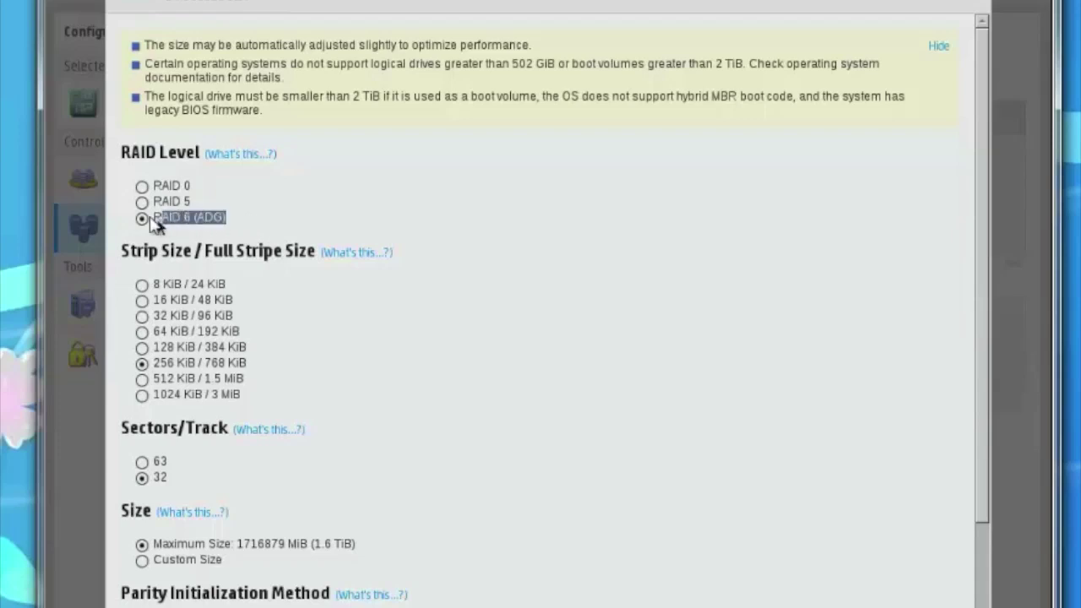
{"action": "left_click", "coordinate": [251, 222]}
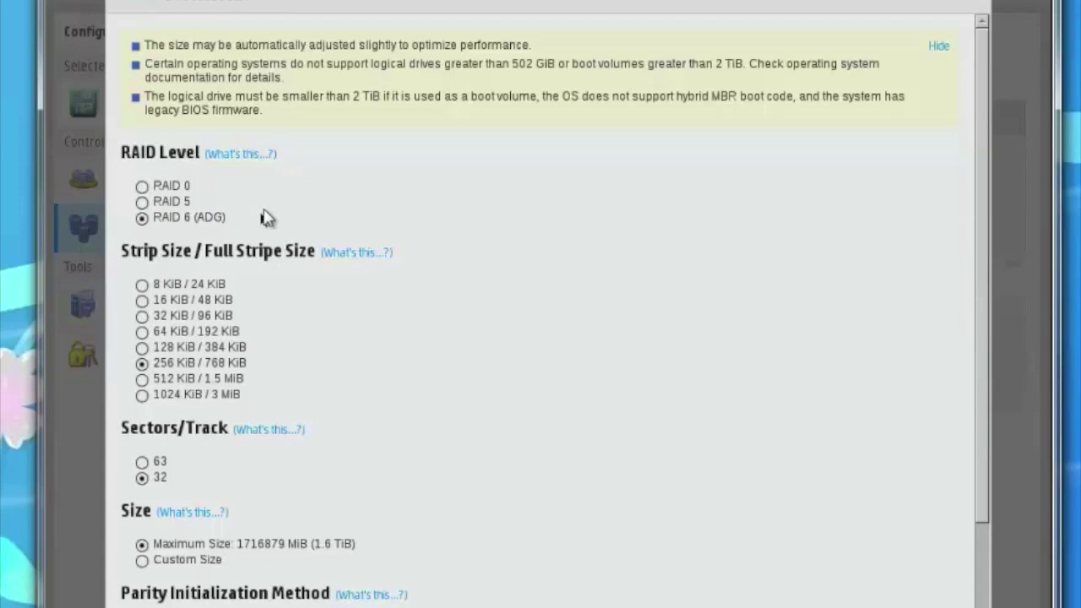
{"action": "left_click_drag", "start_coordinate": [195, 193], "coordinate": [137, 195]}
{"action": "left_click", "coordinate": [141, 203]}
{"action": "left_click", "coordinate": [154, 219]}
{"action": "left_click", "coordinate": [245, 201]}
{"action": "left_click", "coordinate": [143, 203]}
{"action": "mouse_move", "coordinate": [245, 422]}
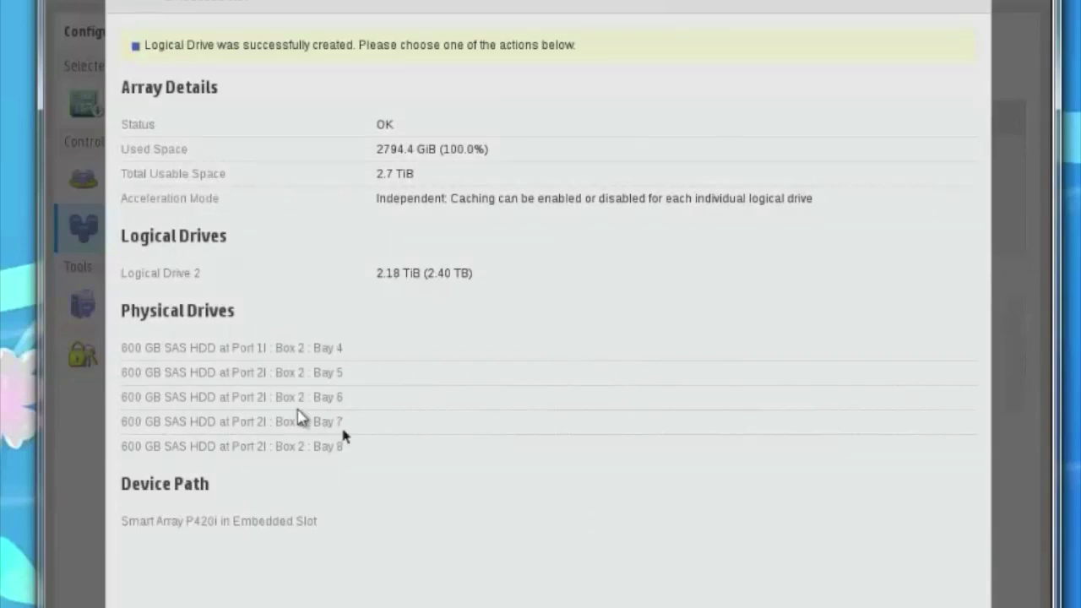
{"action": "left_click_drag", "start_coordinate": [344, 426], "coordinate": [345, 453]}
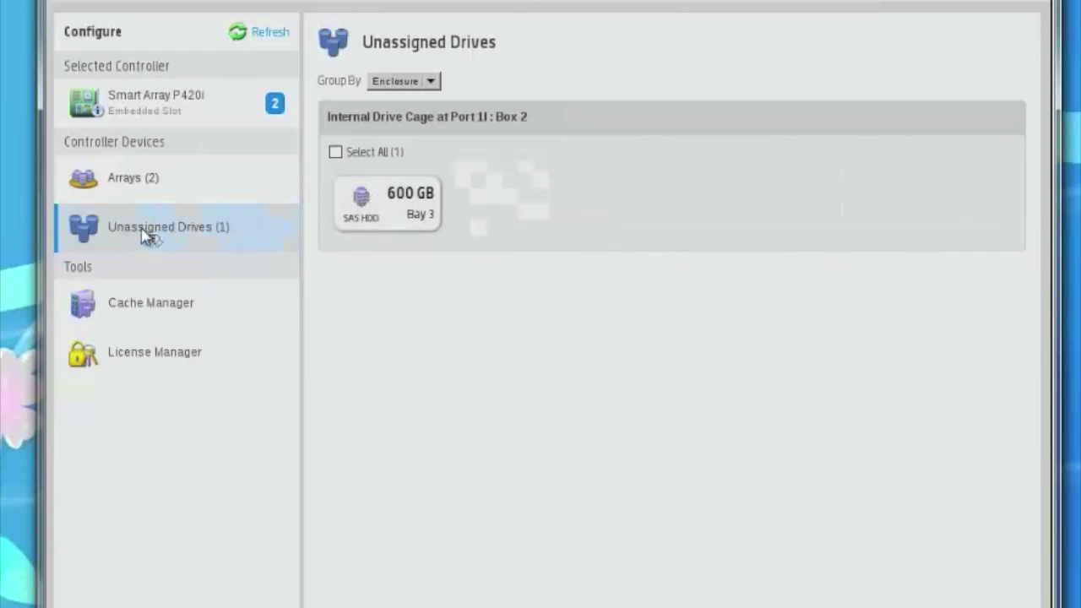
Step: Open the Arrays list and select Array B to display its details and actions
{"action": "left_click", "coordinate": [145, 181]}
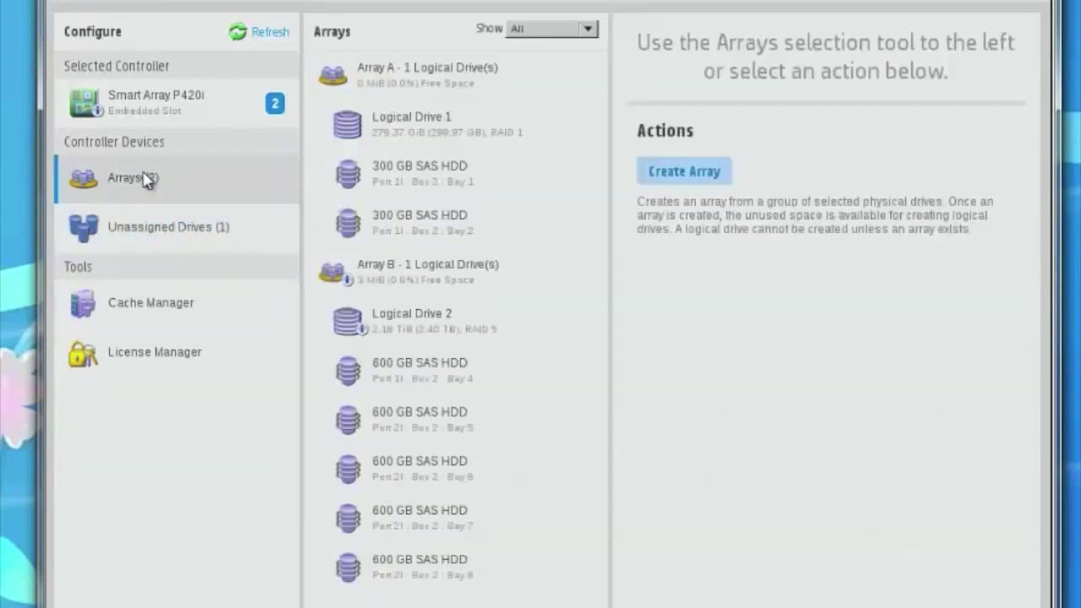
{"action": "left_click", "coordinate": [451, 276]}
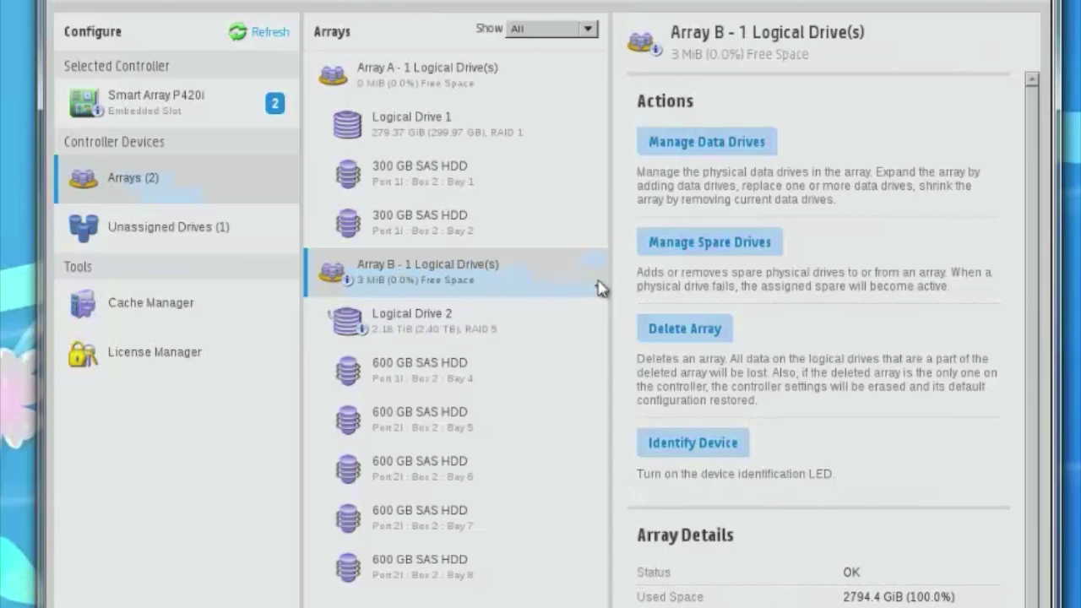
Step: Make the 600 GB Bay 3 drive a dedicated spare for Array B and save
{"action": "left_click", "coordinate": [712, 245]}
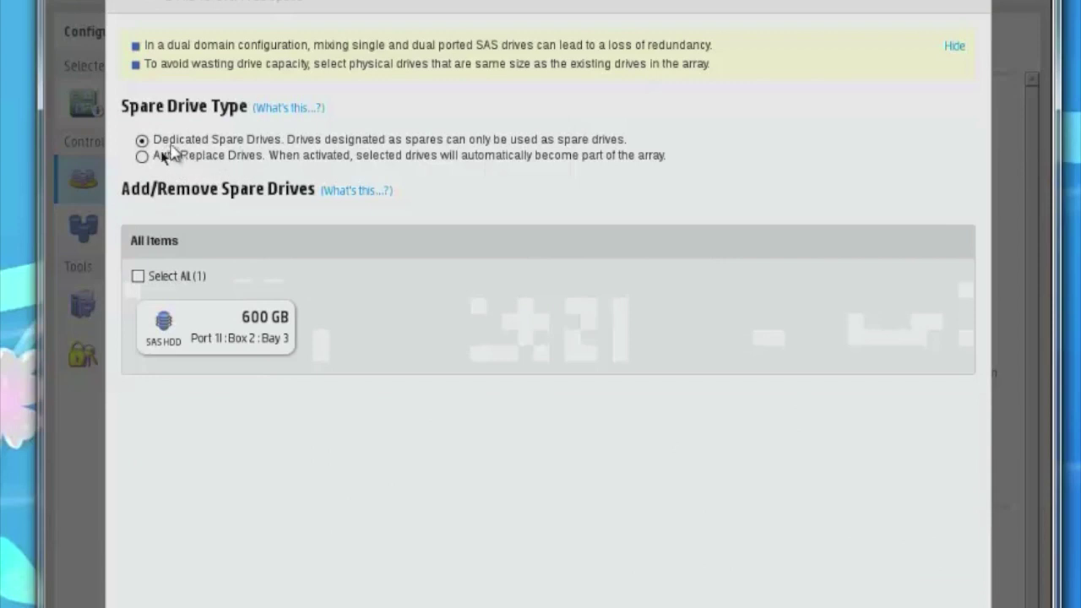
{"action": "left_click", "coordinate": [265, 325]}
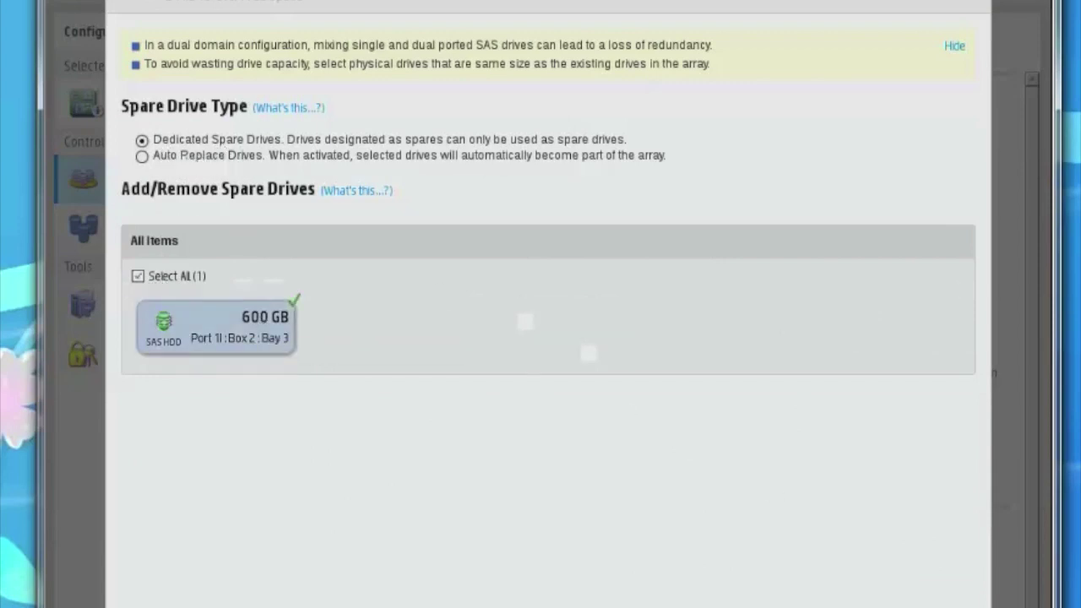
{"action": "key", "text": "Return"}
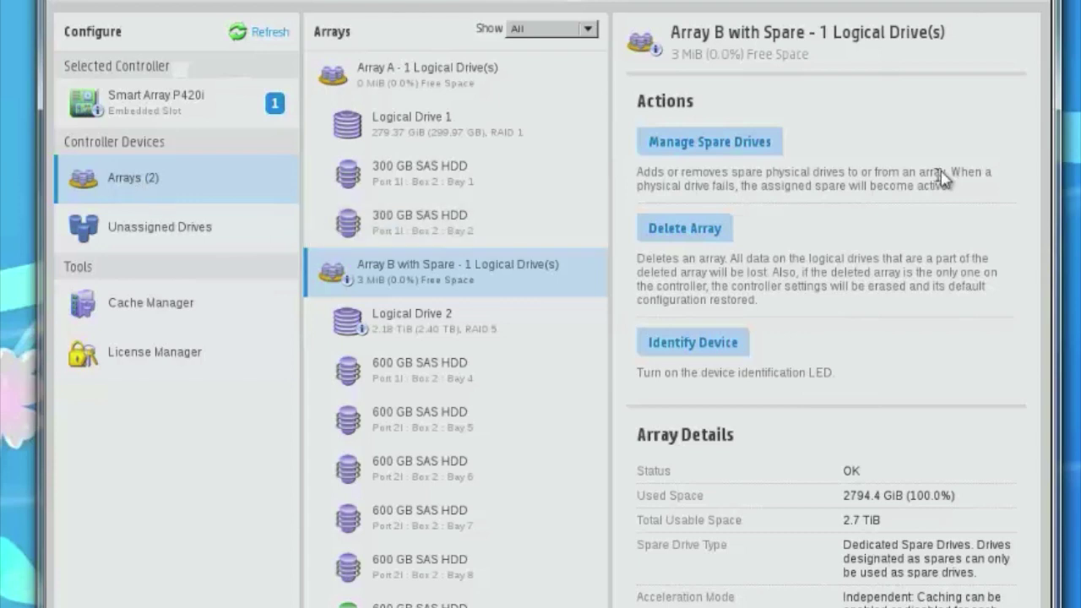
Step: Review the Smart Array P420i status messages, then exit Smart Storage Administrator, confirming with OK
{"action": "left_click", "coordinate": [114, 105]}
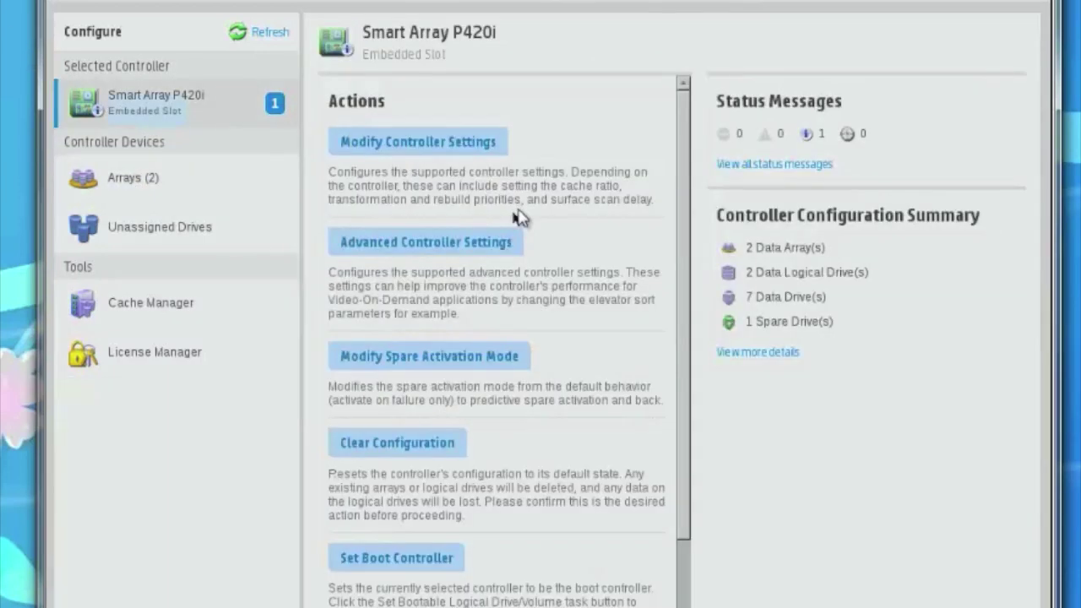
{"action": "left_click", "coordinate": [771, 166]}
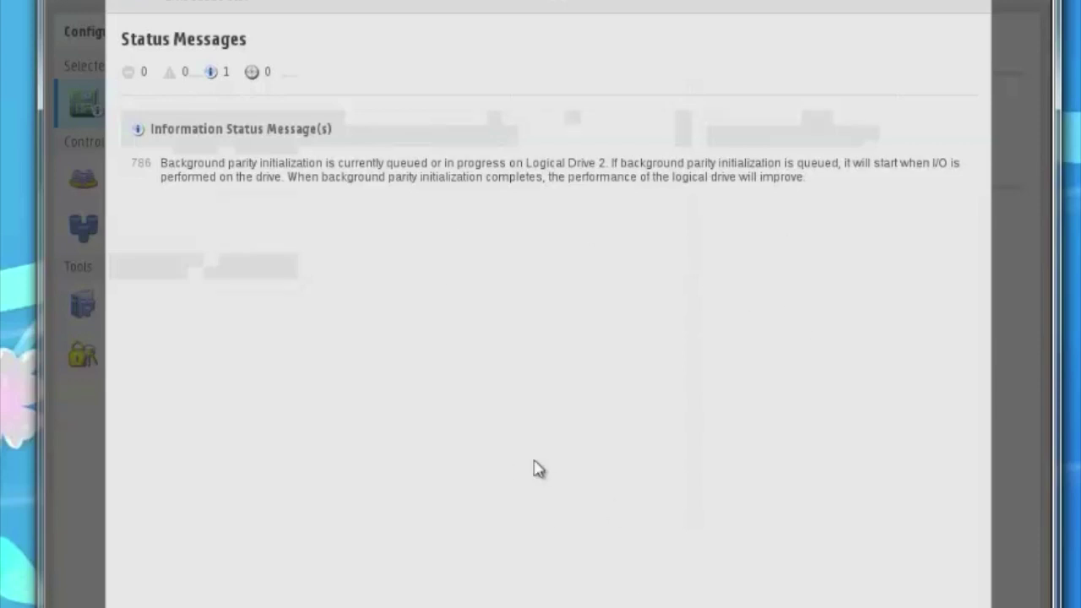
{"action": "left_click", "coordinate": [536, 466]}
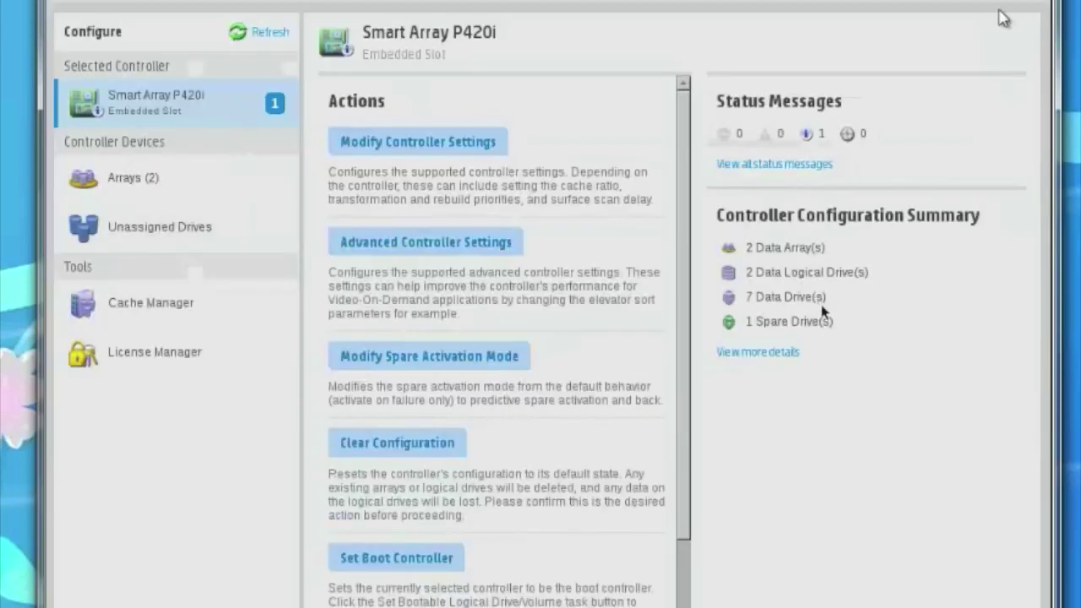
{"action": "left_click", "coordinate": [1018, 7]}
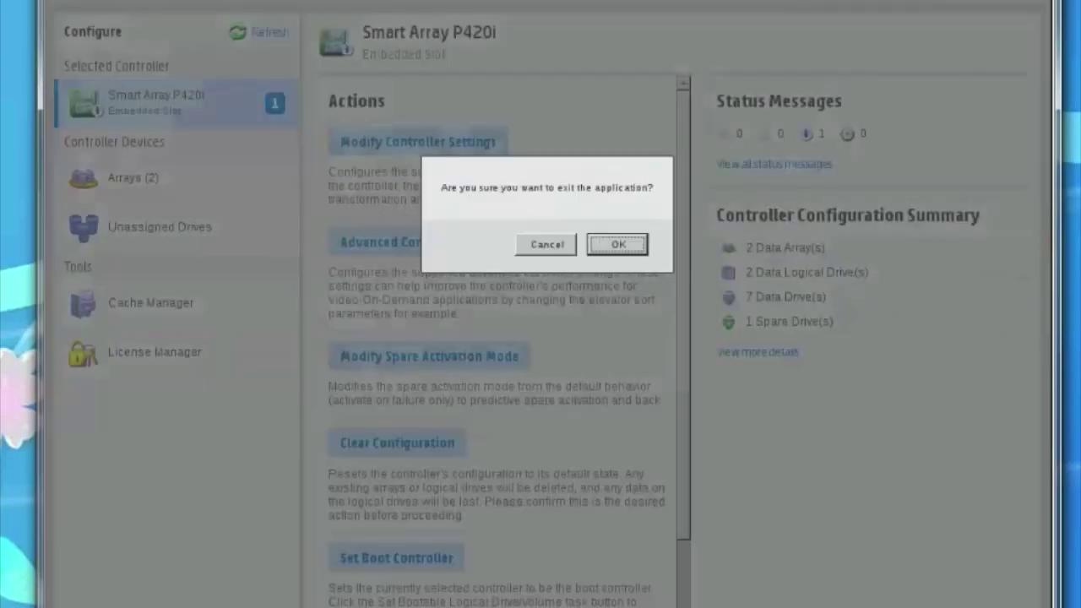
{"action": "left_click", "coordinate": [618, 245]}
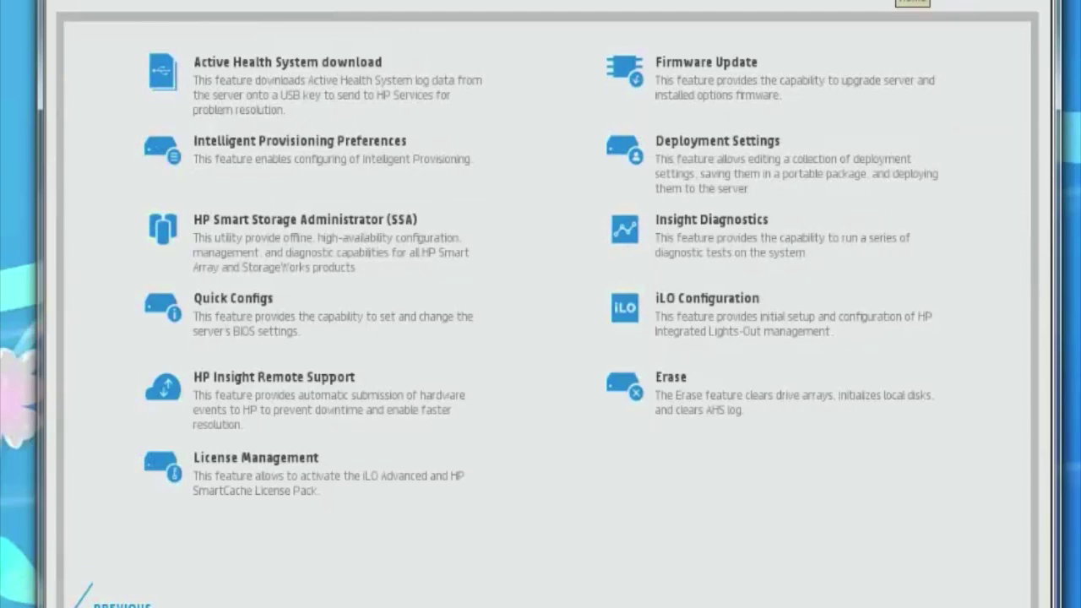
Step: Launch Configure and Install from the home screen with System Software Update set to Skip Update
{"action": "left_click", "coordinate": [911, 2]}
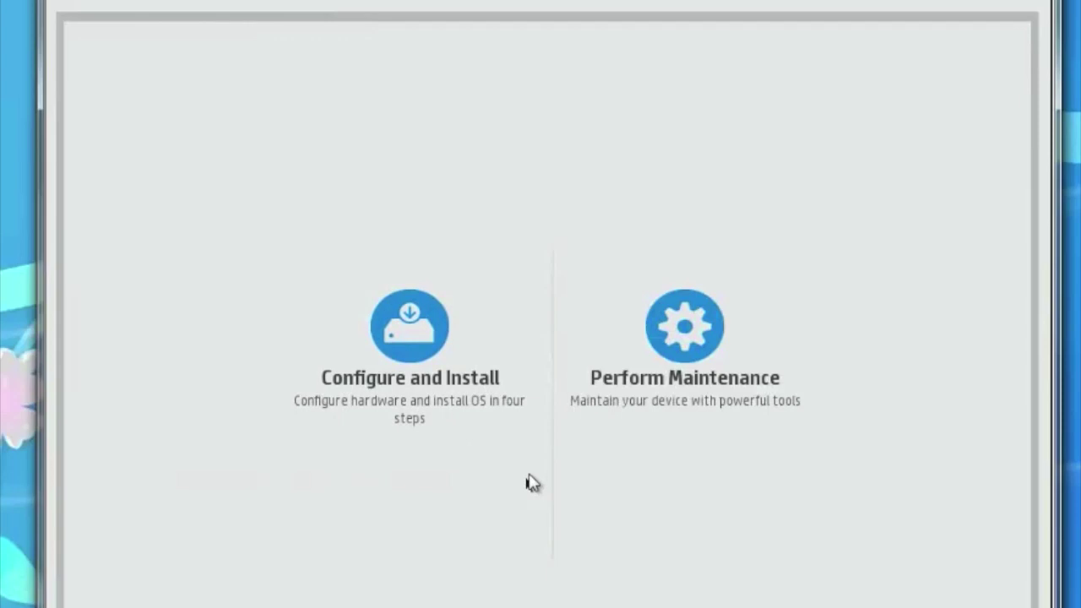
{"action": "left_click", "coordinate": [422, 349]}
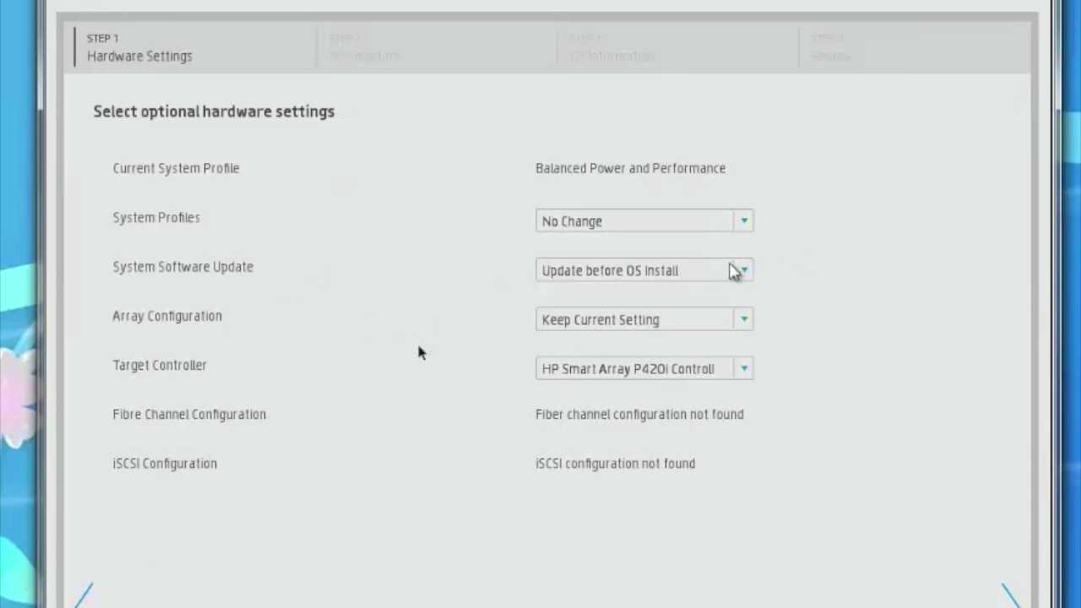
{"action": "left_click", "coordinate": [735, 270]}
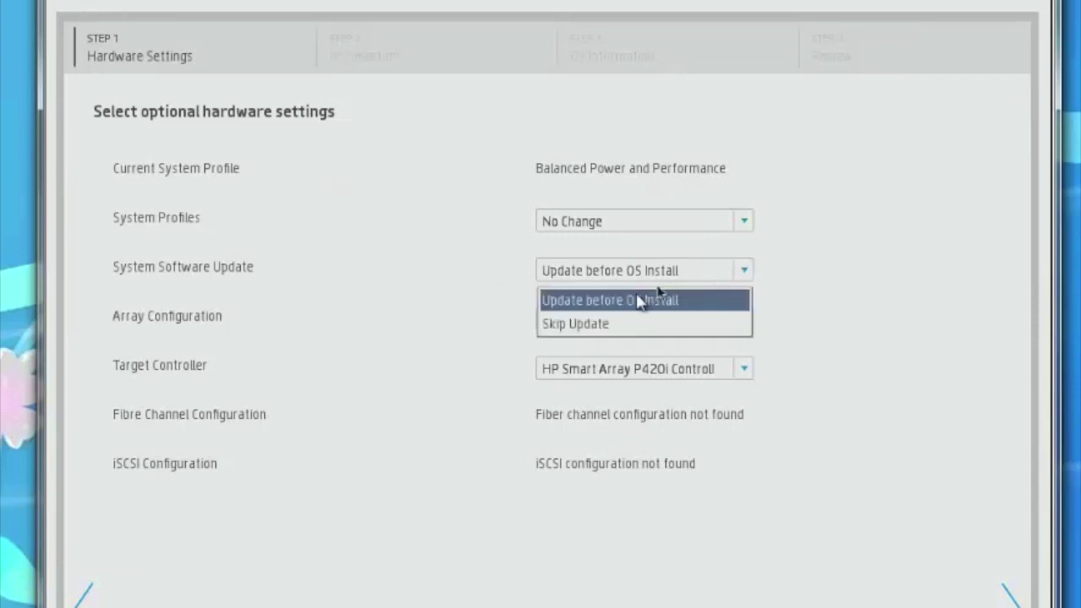
{"action": "left_click", "coordinate": [597, 327]}
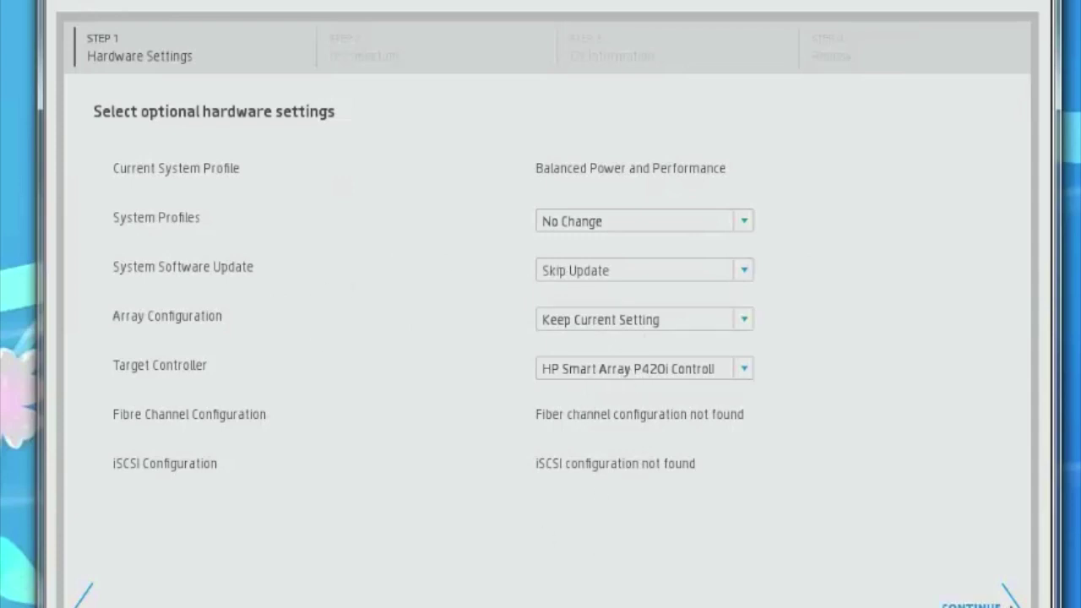
{"action": "left_click", "coordinate": [1009, 551]}
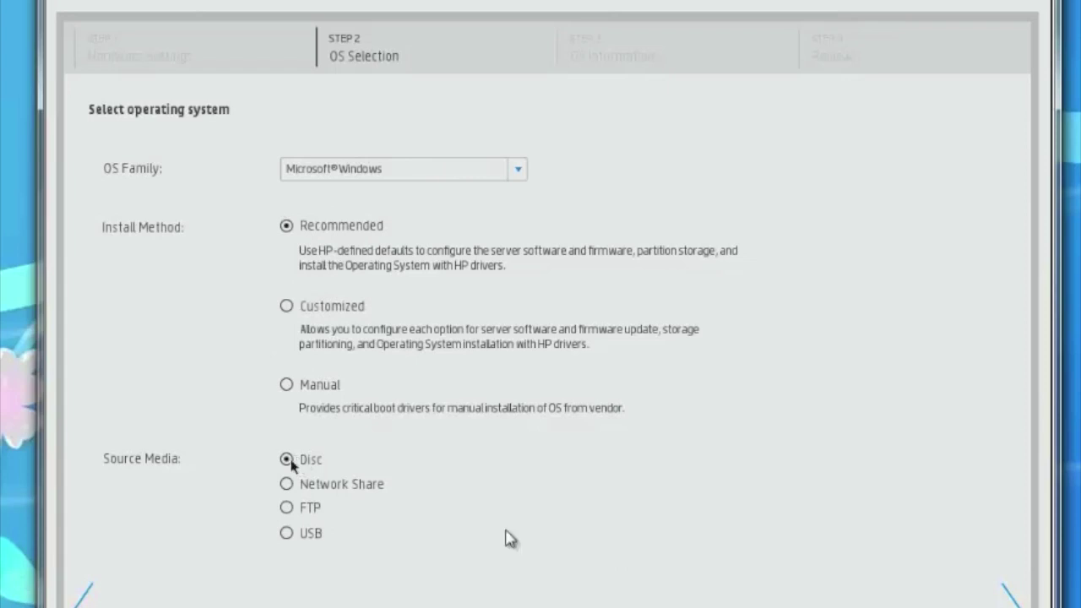
Step: Confirm Microsoft Windows as the OS family, keeping Recommended install from Disc media
{"action": "left_click", "coordinate": [521, 171]}
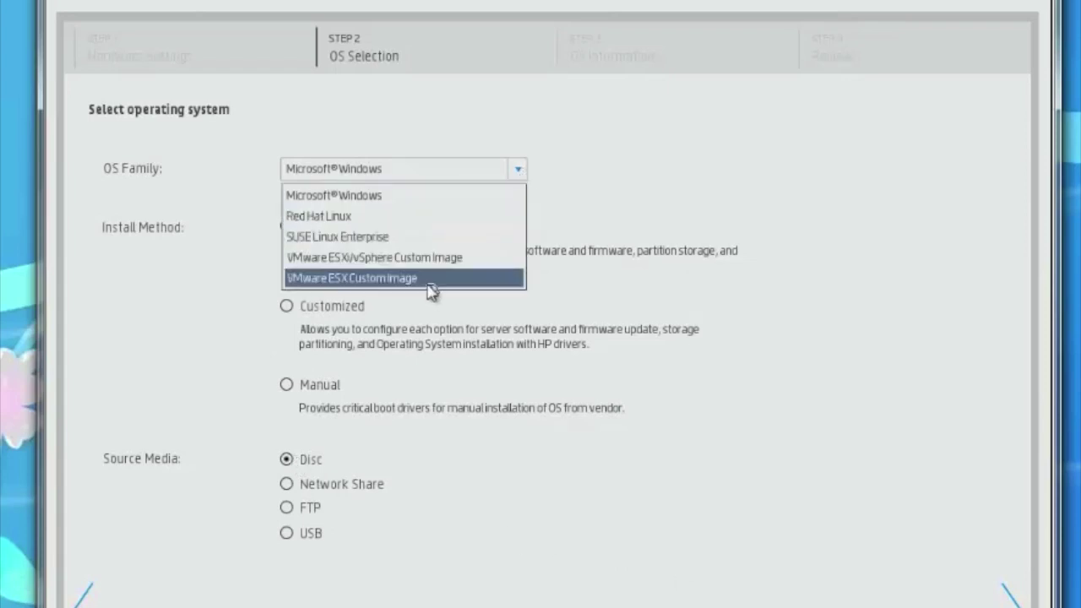
{"action": "left_click", "coordinate": [379, 197]}
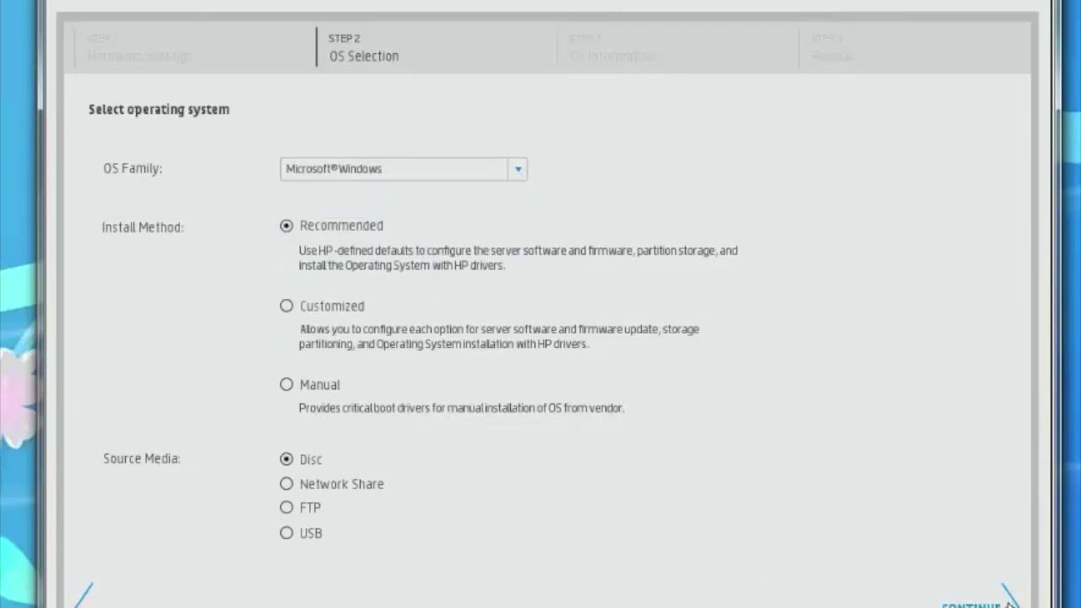
{"action": "left_click", "coordinate": [1010, 602]}
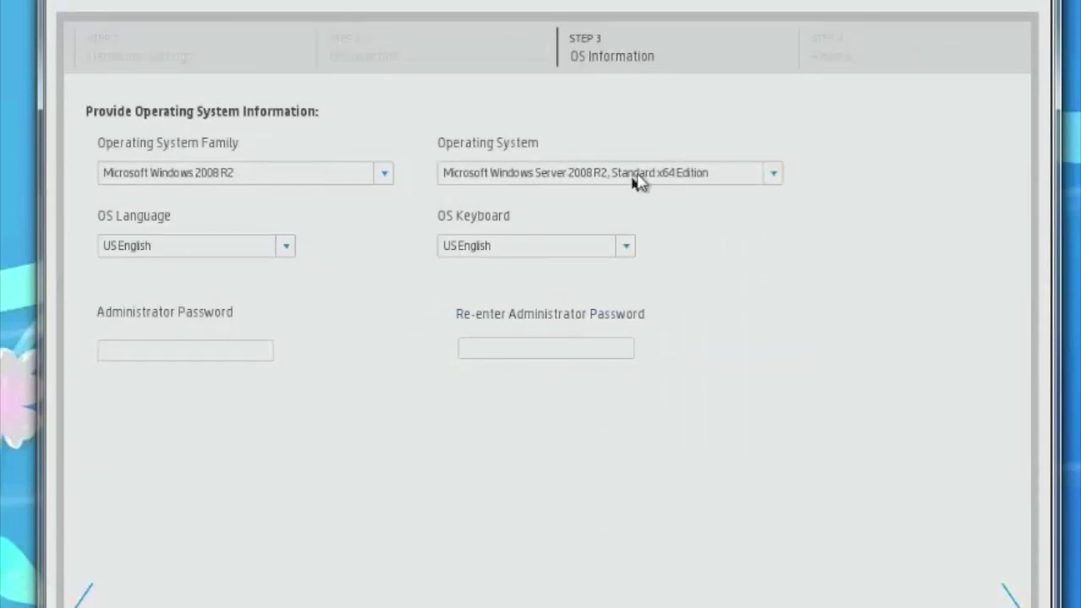
Step: Select Windows Server 2008 R2 Enterprise x64 Edition and accept the small-partition warning
{"action": "left_click", "coordinate": [774, 176]}
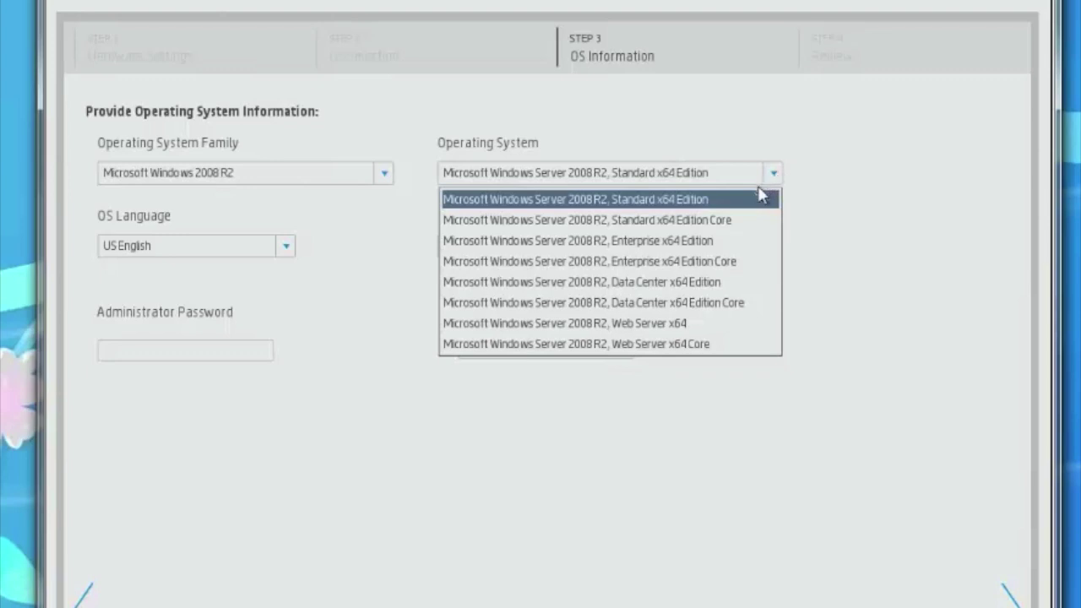
{"action": "left_click", "coordinate": [694, 241]}
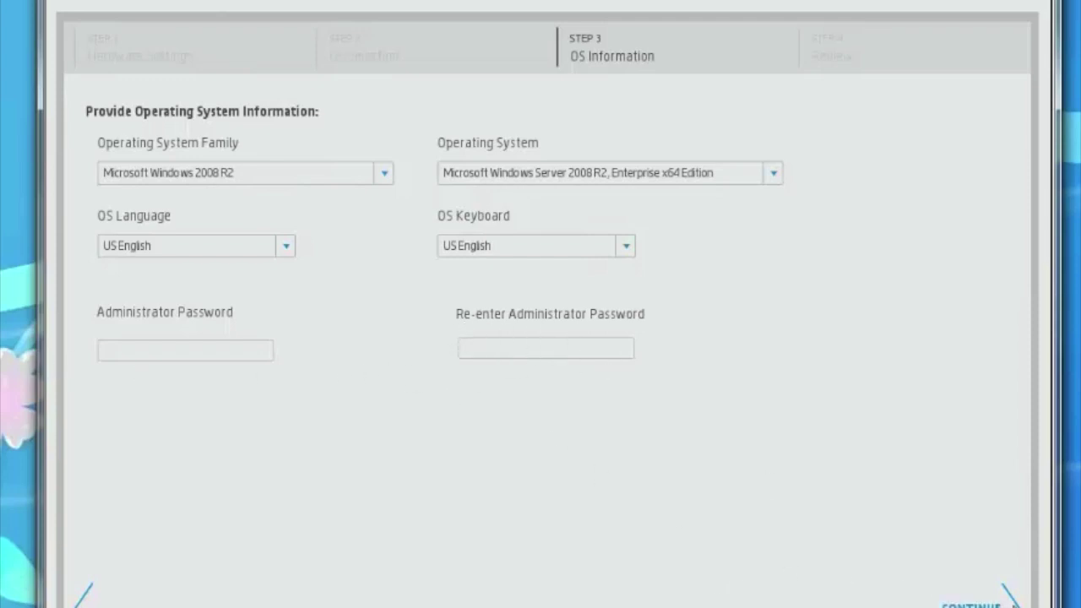
{"action": "left_click", "coordinate": [1009, 598]}
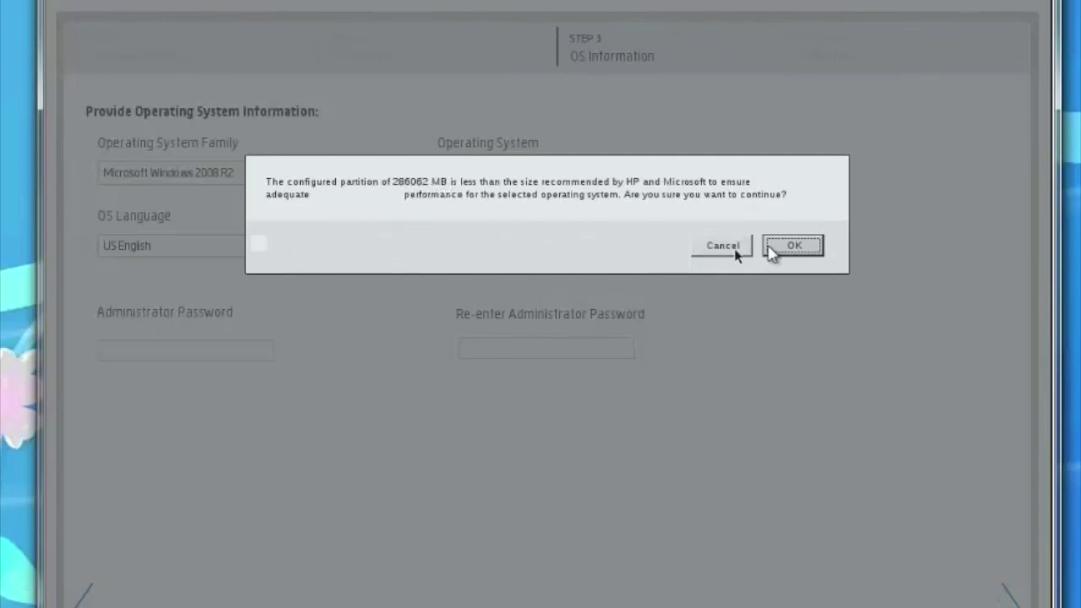
{"action": "left_click", "coordinate": [796, 246]}
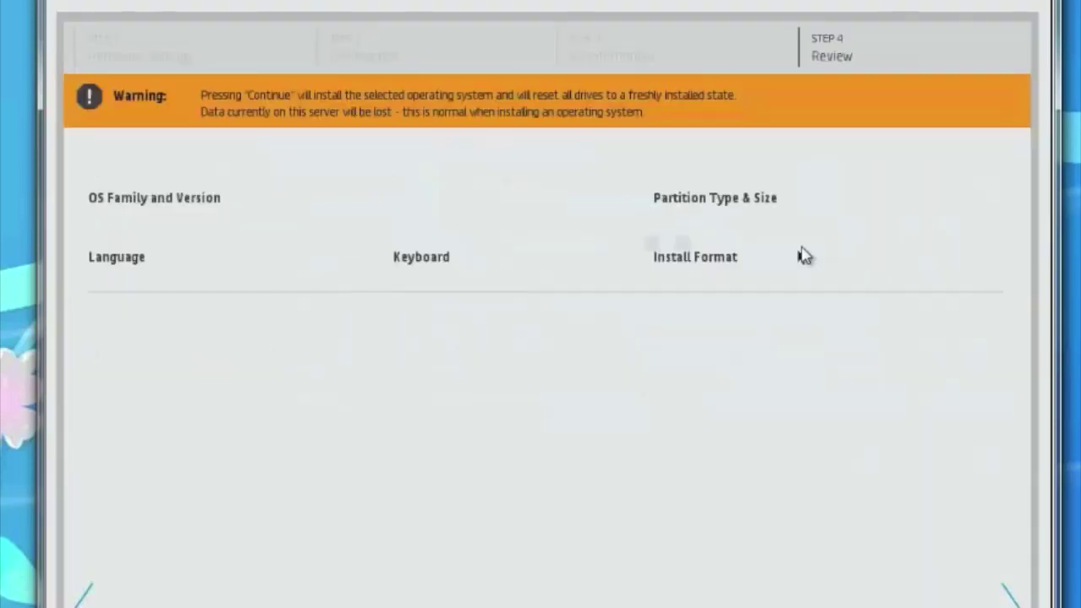